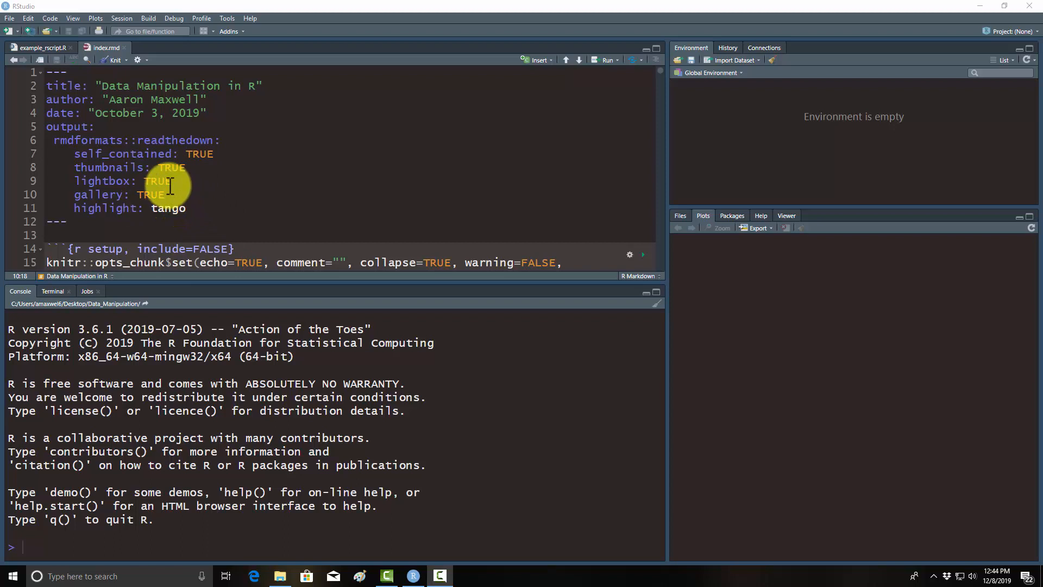
{"action": "scroll", "coordinate": [167, 186], "scroll_direction": "down", "scroll_amount": 2}
{"action": "scroll", "coordinate": [147, 188], "scroll_direction": "down", "scroll_amount": 2}
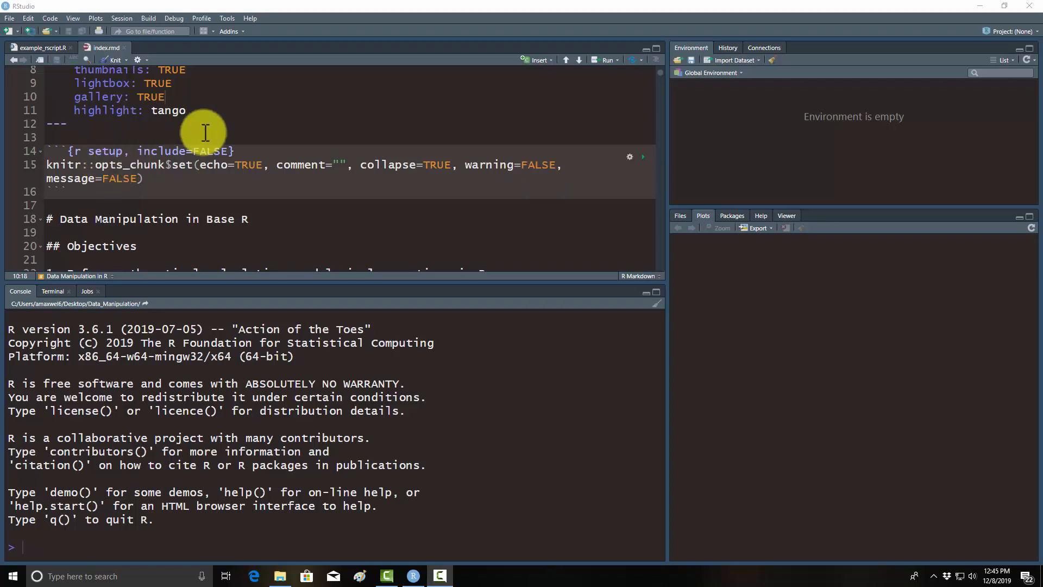
{"action": "scroll", "coordinate": [204, 130], "scroll_direction": "down", "scroll_amount": 3}
{"action": "scroll", "coordinate": [179, 133], "scroll_direction": "down", "scroll_amount": 1}
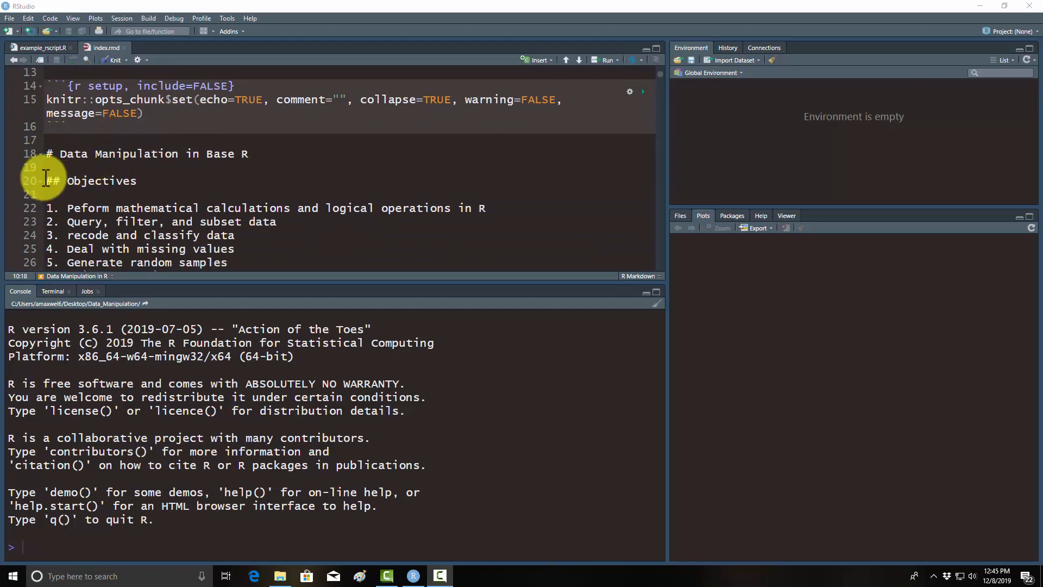
{"action": "scroll", "coordinate": [99, 169], "scroll_direction": "down", "scroll_amount": 1}
{"action": "scroll", "coordinate": [99, 168], "scroll_direction": "down", "scroll_amount": 2}
{"action": "scroll", "coordinate": [100, 169], "scroll_direction": "down", "scroll_amount": 2}
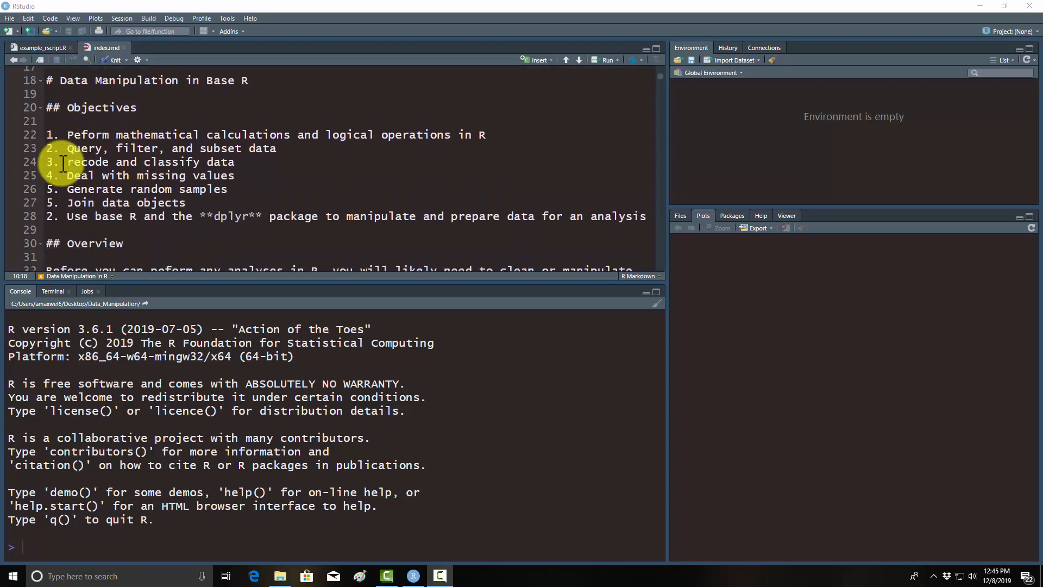
{"action": "scroll", "coordinate": [99, 169], "scroll_direction": "down", "scroll_amount": 2}
{"action": "scroll", "coordinate": [88, 167], "scroll_direction": "down", "scroll_amount": 2}
{"action": "scroll", "coordinate": [82, 164], "scroll_direction": "down", "scroll_amount": 2}
{"action": "scroll", "coordinate": [78, 147], "scroll_direction": "down", "scroll_amount": 1}
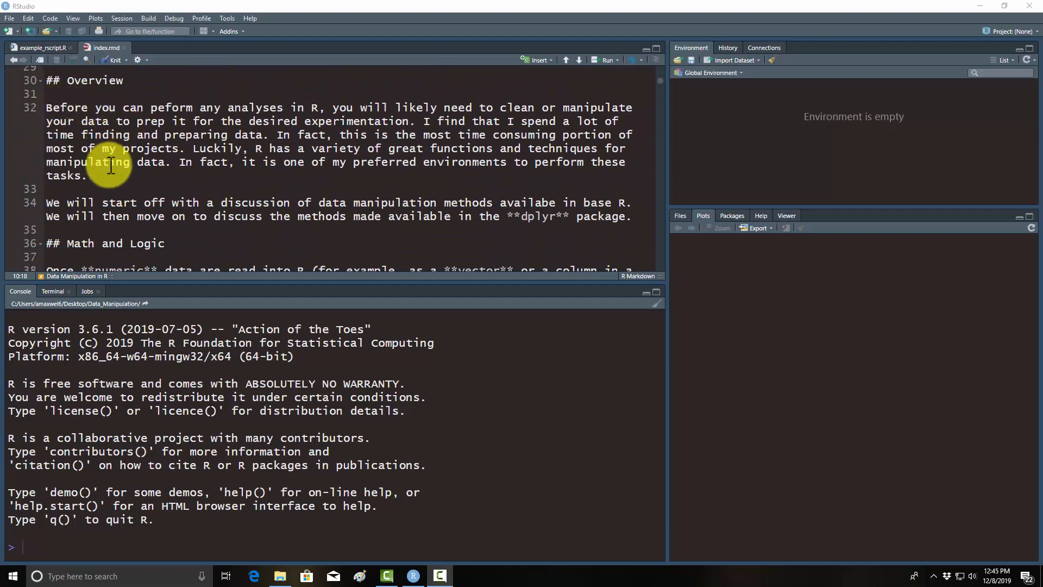
{"action": "scroll", "coordinate": [159, 214], "scroll_direction": "down", "scroll_amount": 3}
{"action": "scroll", "coordinate": [159, 213], "scroll_direction": "down", "scroll_amount": 1}
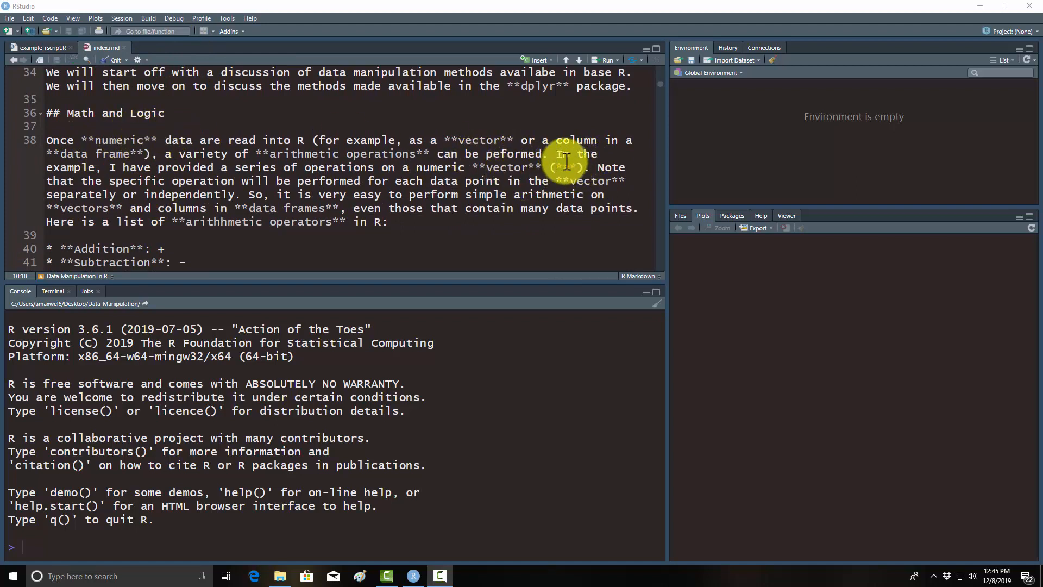
{"action": "scroll", "coordinate": [535, 163], "scroll_direction": "down", "scroll_amount": 3}
{"action": "scroll", "coordinate": [534, 164], "scroll_direction": "down", "scroll_amount": 2}
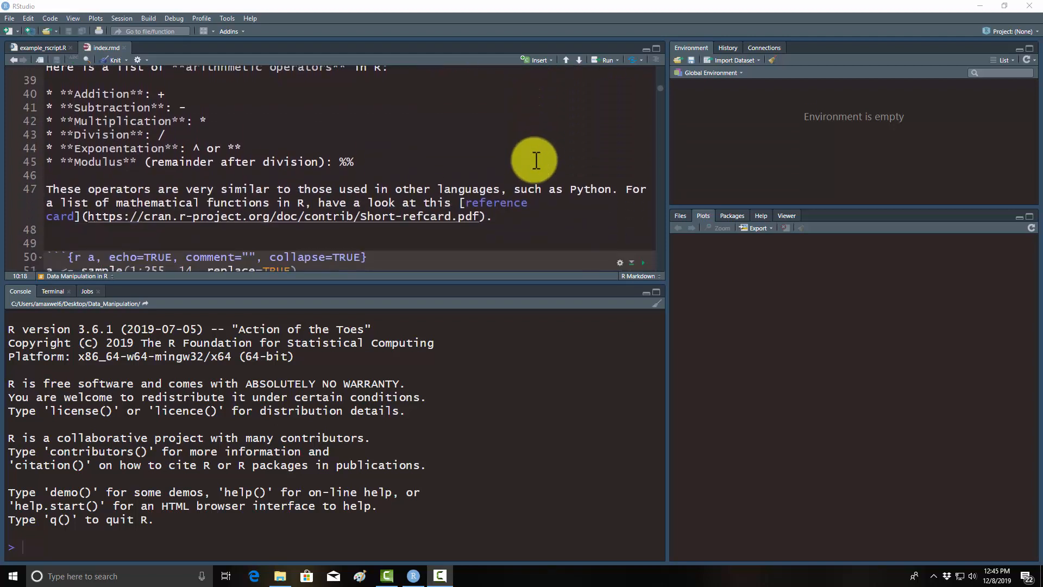
{"action": "scroll", "coordinate": [535, 163], "scroll_direction": "down", "scroll_amount": 2}
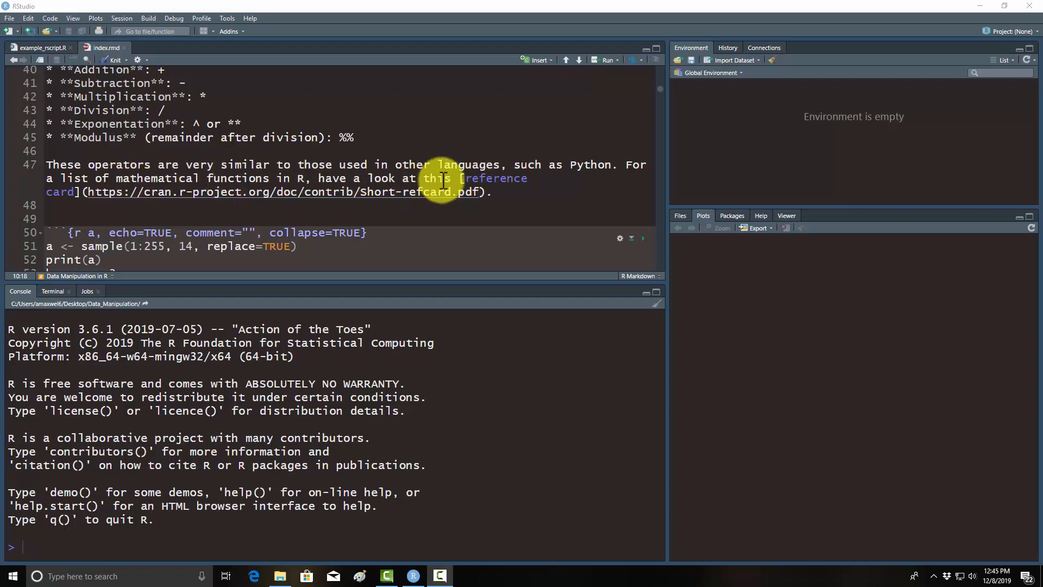
{"action": "scroll", "coordinate": [432, 142], "scroll_direction": "down", "scroll_amount": 3}
{"action": "scroll", "coordinate": [432, 143], "scroll_direction": "down", "scroll_amount": 5}
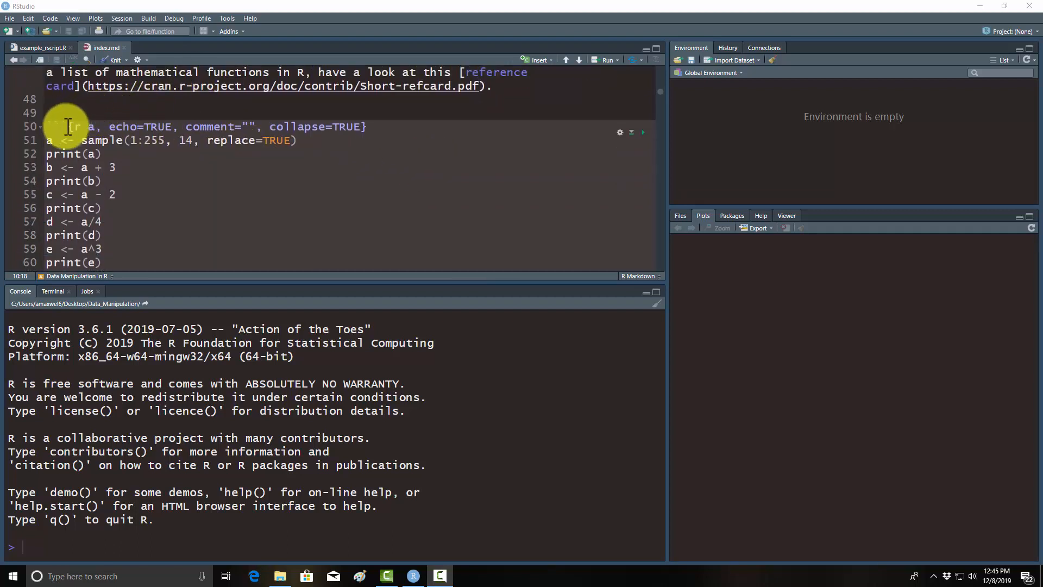
{"action": "scroll", "coordinate": [81, 122], "scroll_direction": "down", "scroll_amount": 4}
{"action": "scroll", "coordinate": [81, 122], "scroll_direction": "up", "scroll_amount": 3}
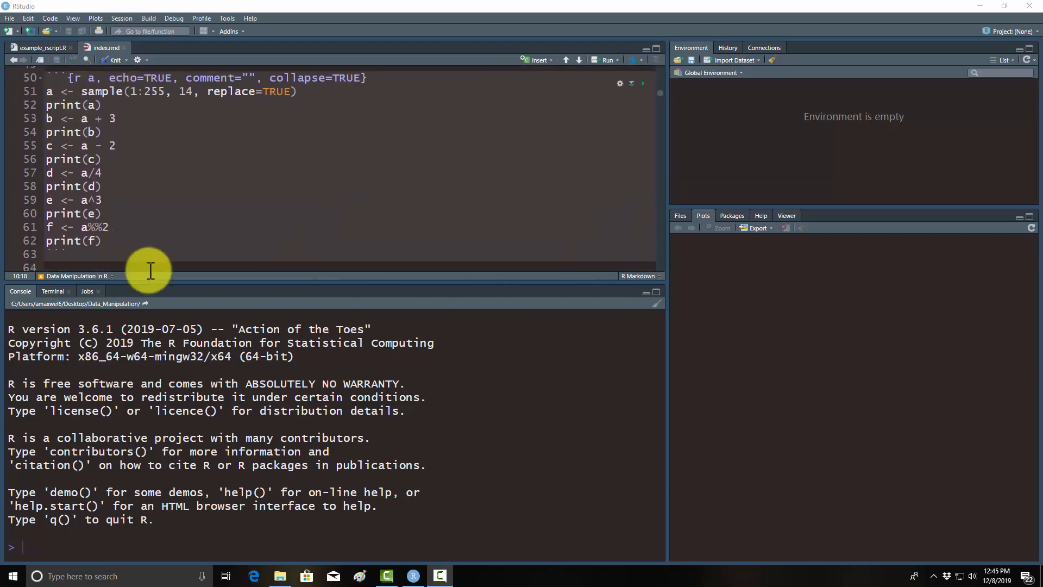
Step: Drag the Source/Console splitter down and inspect the first R chunk's options and modulus line
{"action": "left_click_drag", "start_coordinate": [202, 284], "coordinate": [188, 373]}
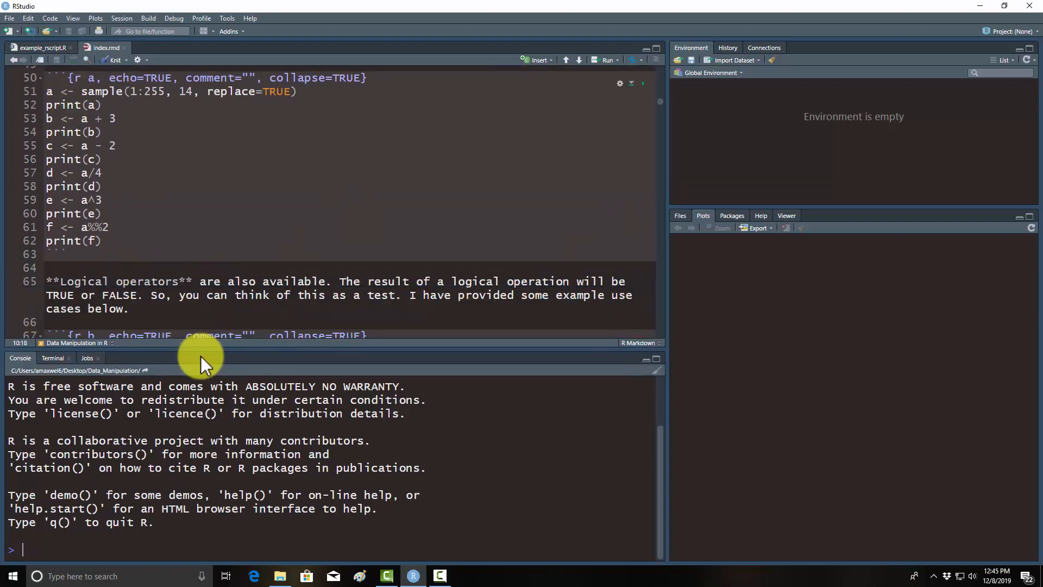
{"action": "scroll", "coordinate": [187, 183], "scroll_direction": "up", "scroll_amount": 1}
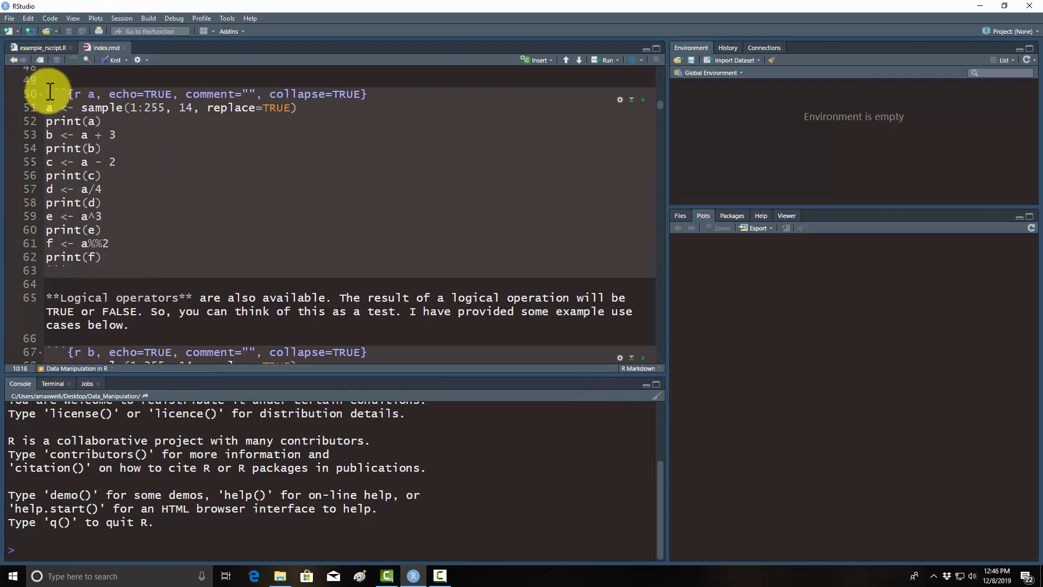
{"action": "left_click_drag", "start_coordinate": [50, 94], "coordinate": [359, 102]}
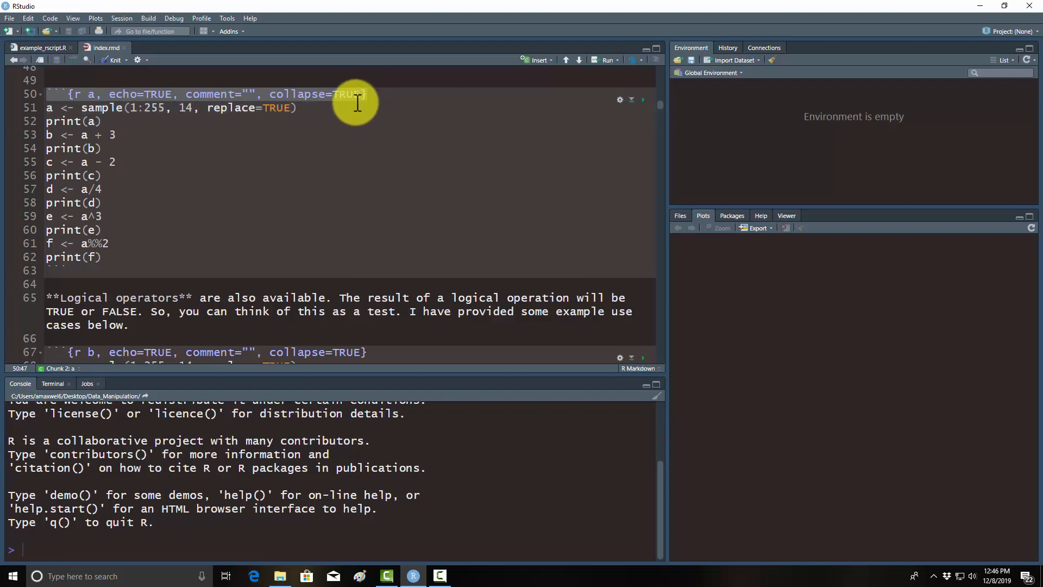
{"action": "left_click", "coordinate": [70, 271]}
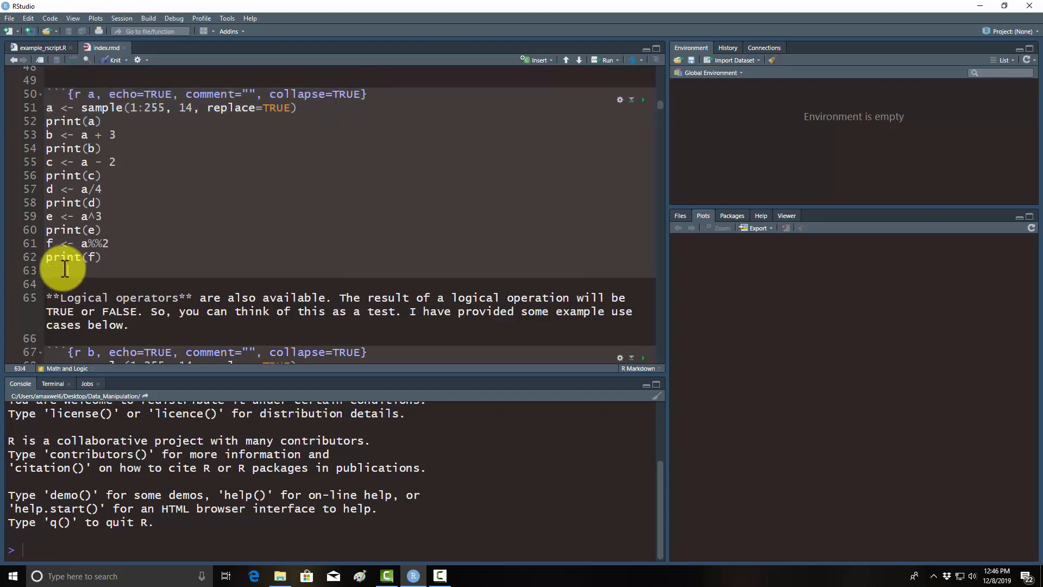
{"action": "left_click", "coordinate": [43, 269]}
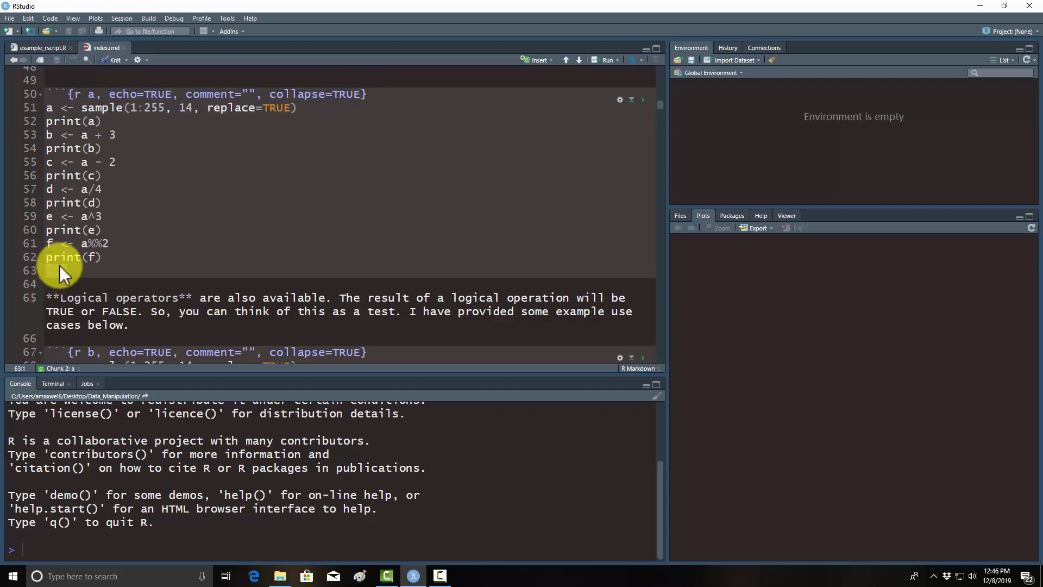
{"action": "left_click", "coordinate": [117, 243]}
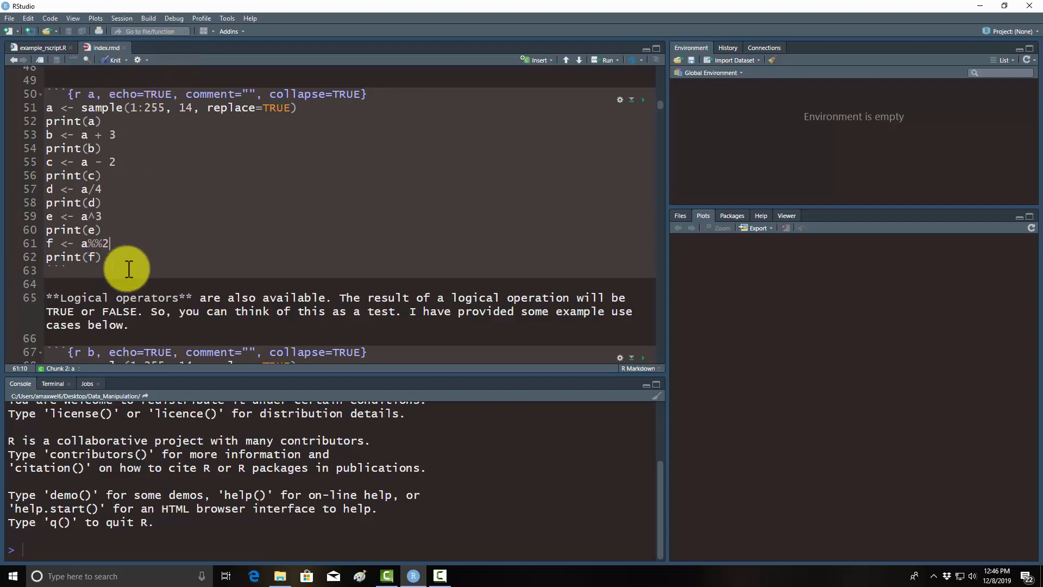
{"action": "scroll", "coordinate": [365, 193], "scroll_direction": "down", "scroll_amount": 3}
{"action": "scroll", "coordinate": [272, 200], "scroll_direction": "down", "scroll_amount": 2}
{"action": "scroll", "coordinate": [272, 200], "scroll_direction": "down", "scroll_amount": 1}
{"action": "scroll", "coordinate": [272, 199], "scroll_direction": "down", "scroll_amount": 2}
{"action": "scroll", "coordinate": [272, 200], "scroll_direction": "down", "scroll_amount": 1}
{"action": "scroll", "coordinate": [272, 200], "scroll_direction": "down", "scroll_amount": 3}
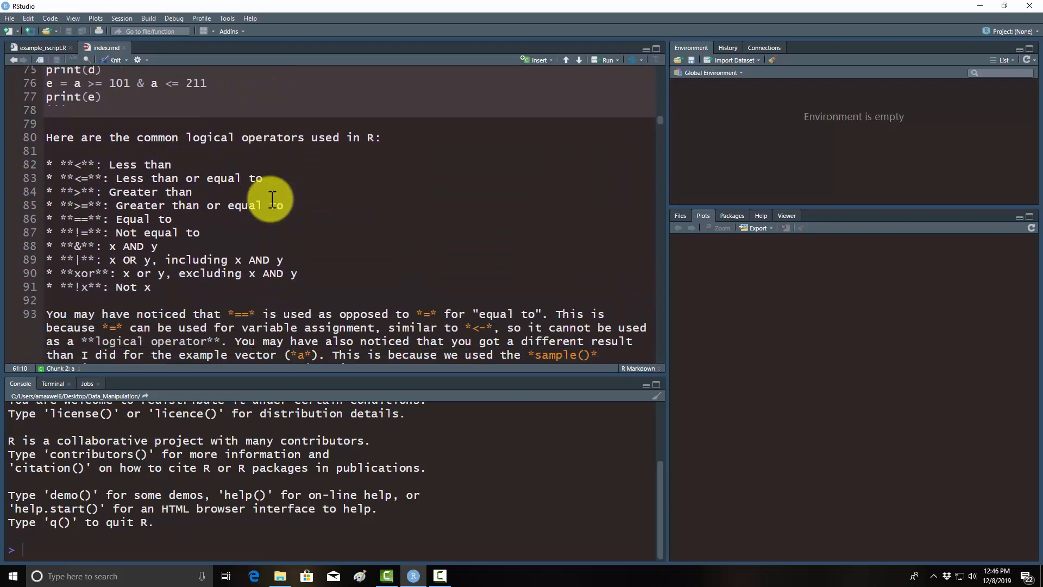
{"action": "scroll", "coordinate": [271, 200], "scroll_direction": "down", "scroll_amount": 1}
{"action": "scroll", "coordinate": [117, 214], "scroll_direction": "up", "scroll_amount": 2}
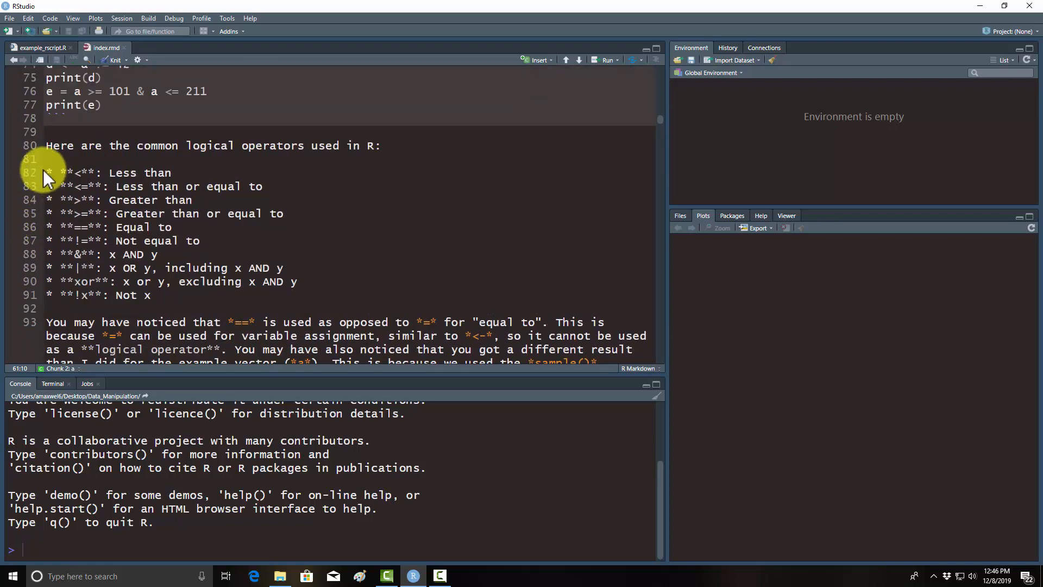
Step: Select the list of common logical operators in index.rmd, then deselect it
{"action": "left_click_drag", "start_coordinate": [46, 172], "coordinate": [121, 295]}
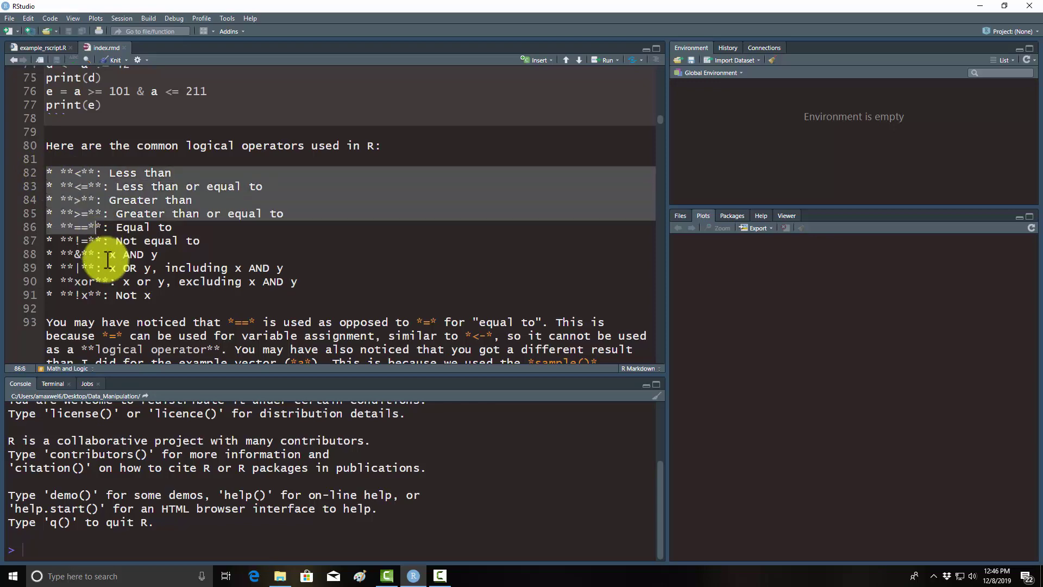
{"action": "left_click", "coordinate": [300, 280]}
{"action": "scroll", "coordinate": [300, 280], "scroll_direction": "down", "scroll_amount": 2}
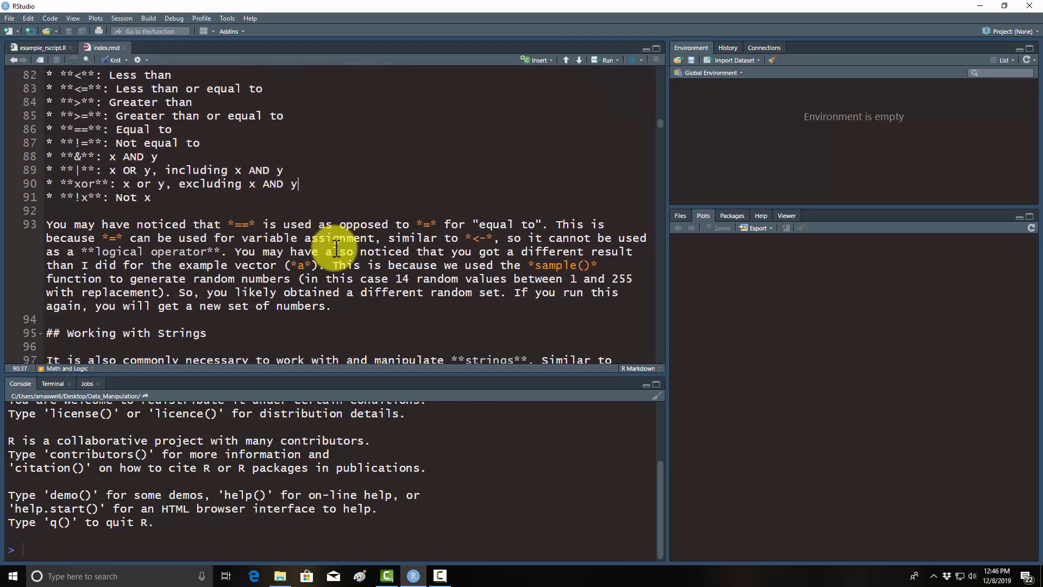
{"action": "scroll", "coordinate": [334, 244], "scroll_direction": "down", "scroll_amount": 4}
{"action": "scroll", "coordinate": [269, 236], "scroll_direction": "down", "scroll_amount": 4}
{"action": "scroll", "coordinate": [252, 233], "scroll_direction": "down", "scroll_amount": 4}
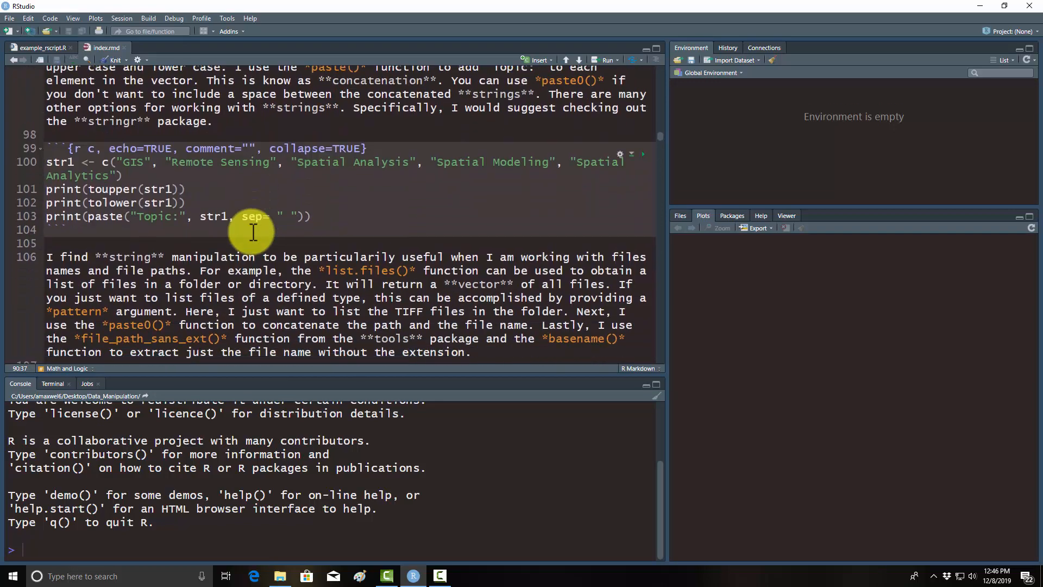
{"action": "scroll", "coordinate": [253, 232], "scroll_direction": "down", "scroll_amount": 3}
{"action": "scroll", "coordinate": [253, 232], "scroll_direction": "down", "scroll_amount": 3}
{"action": "scroll", "coordinate": [252, 232], "scroll_direction": "down", "scroll_amount": 3}
{"action": "scroll", "coordinate": [252, 232], "scroll_direction": "down", "scroll_amount": 3}
{"action": "scroll", "coordinate": [253, 233], "scroll_direction": "down", "scroll_amount": 3}
{"action": "scroll", "coordinate": [252, 232], "scroll_direction": "down", "scroll_amount": 2}
{"action": "scroll", "coordinate": [253, 232], "scroll_direction": "up", "scroll_amount": 8}
{"action": "scroll", "coordinate": [253, 232], "scroll_direction": "up", "scroll_amount": 3}
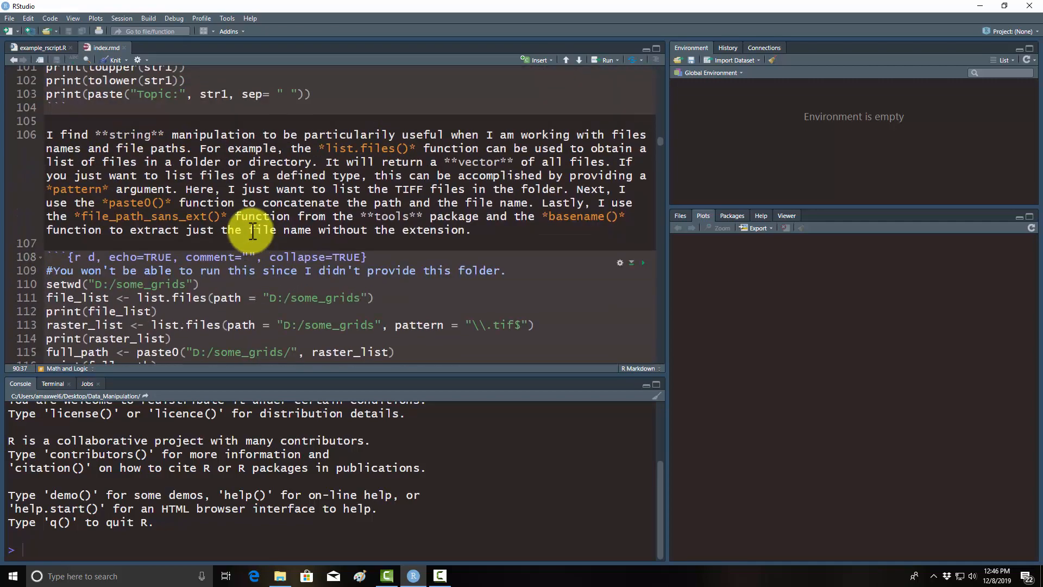
{"action": "scroll", "coordinate": [252, 231], "scroll_direction": "up", "scroll_amount": 4}
{"action": "scroll", "coordinate": [539, 196], "scroll_direction": "up", "scroll_amount": 4}
{"action": "scroll", "coordinate": [570, 200], "scroll_direction": "up", "scroll_amount": 4}
{"action": "scroll", "coordinate": [582, 201], "scroll_direction": "up", "scroll_amount": 3}
{"action": "scroll", "coordinate": [581, 202], "scroll_direction": "up", "scroll_amount": 5}
{"action": "scroll", "coordinate": [578, 200], "scroll_direction": "up", "scroll_amount": 5}
{"action": "scroll", "coordinate": [567, 172], "scroll_direction": "up", "scroll_amount": 4}
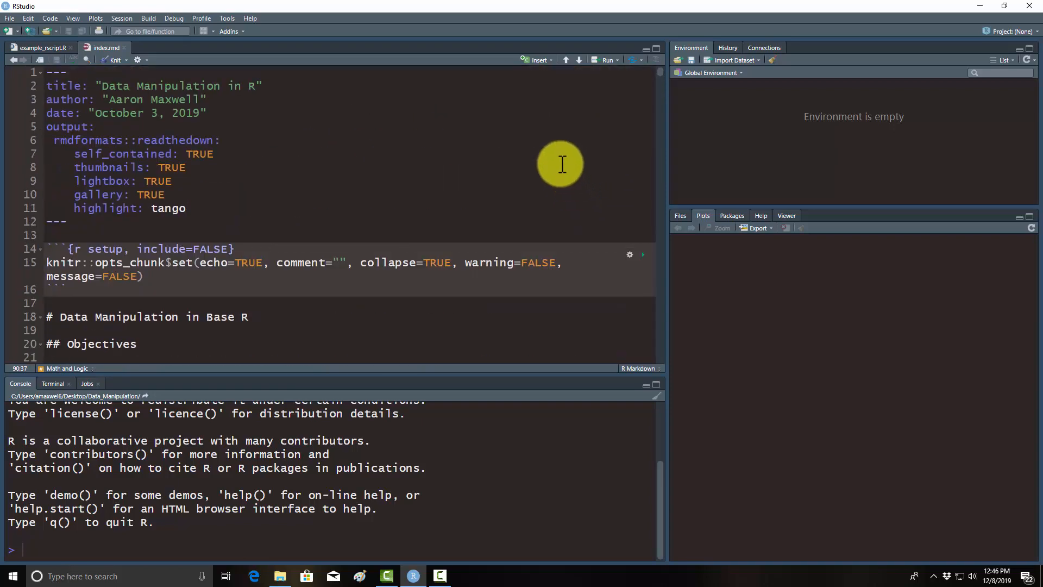
{"action": "scroll", "coordinate": [561, 165], "scroll_direction": "down", "scroll_amount": 3}
{"action": "scroll", "coordinate": [489, 186], "scroll_direction": "down", "scroll_amount": 3}
{"action": "scroll", "coordinate": [489, 186], "scroll_direction": "down", "scroll_amount": 2}
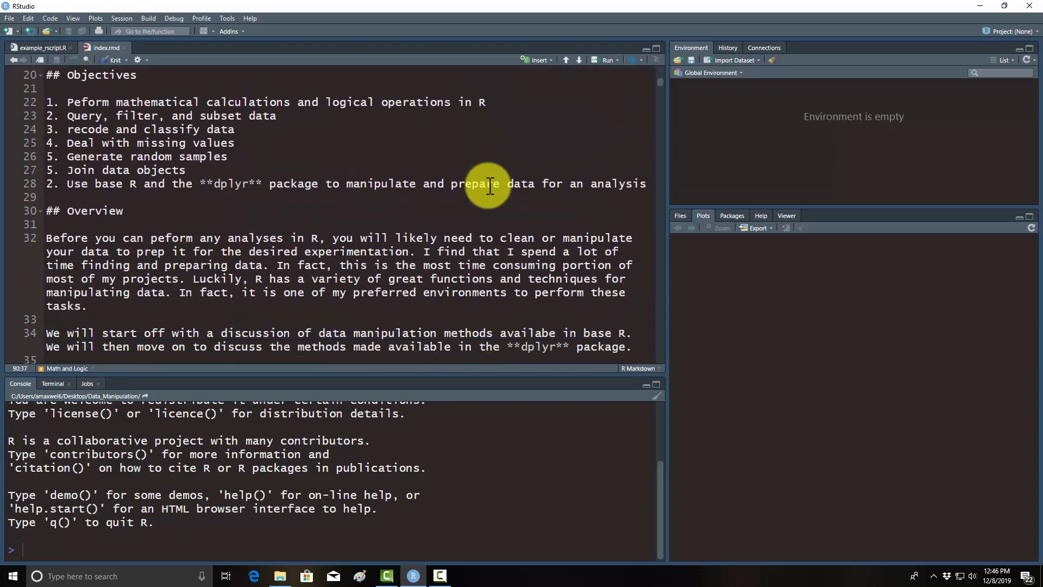
{"action": "scroll", "coordinate": [490, 186], "scroll_direction": "down", "scroll_amount": 2}
{"action": "scroll", "coordinate": [489, 186], "scroll_direction": "down", "scroll_amount": 2}
{"action": "scroll", "coordinate": [488, 186], "scroll_direction": "down", "scroll_amount": 1}
{"action": "scroll", "coordinate": [489, 186], "scroll_direction": "down", "scroll_amount": 4}
{"action": "scroll", "coordinate": [490, 186], "scroll_direction": "down", "scroll_amount": 3}
{"action": "scroll", "coordinate": [489, 186], "scroll_direction": "down", "scroll_amount": 1}
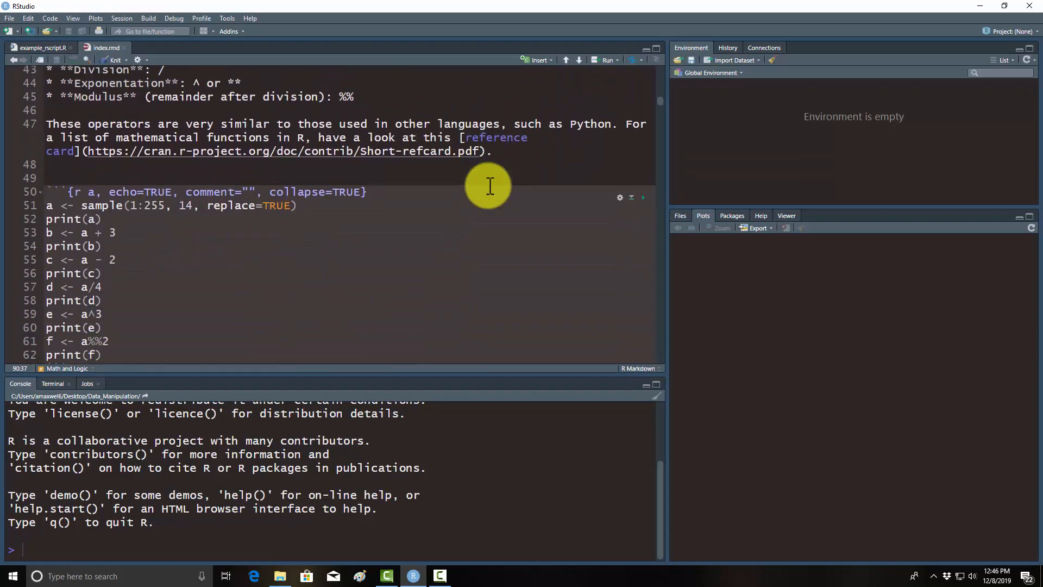
{"action": "scroll", "coordinate": [489, 187], "scroll_direction": "up", "scroll_amount": 5}
{"action": "scroll", "coordinate": [489, 186], "scroll_direction": "up", "scroll_amount": 3}
{"action": "scroll", "coordinate": [489, 186], "scroll_direction": "up", "scroll_amount": 3}
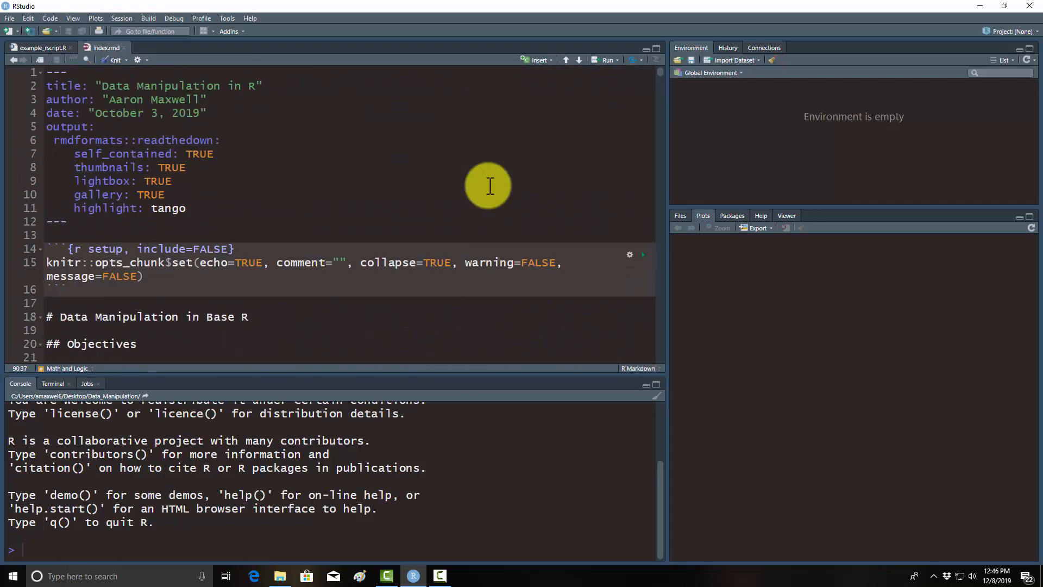
Step: Collapse the console and run the {r a} arithmetic and {r b} logical-operator chunks
{"action": "key", "text": "ctrl+shift+1"}
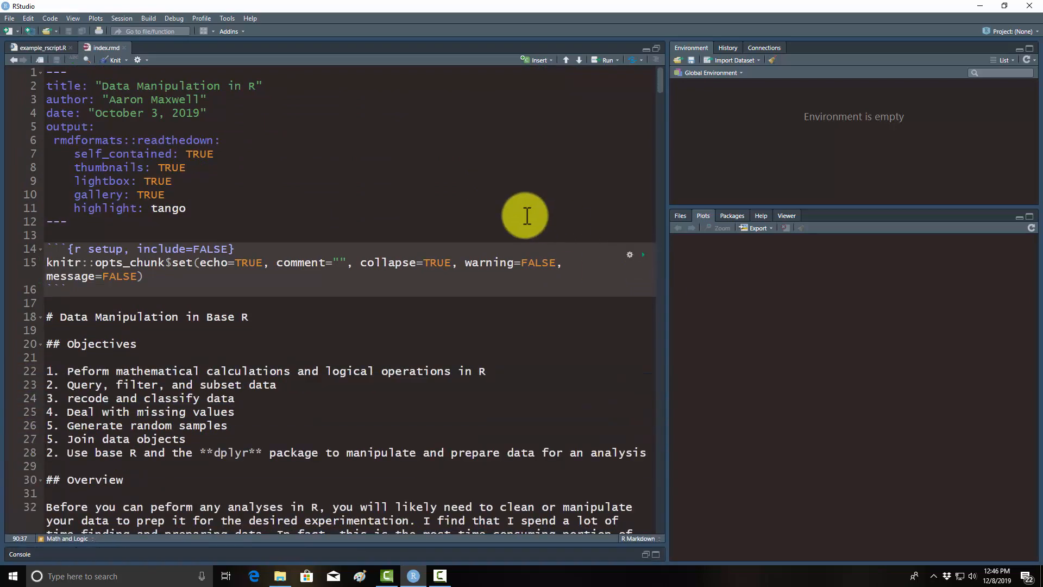
{"action": "scroll", "coordinate": [525, 218], "scroll_direction": "down", "scroll_amount": 3}
{"action": "scroll", "coordinate": [525, 219], "scroll_direction": "down", "scroll_amount": 3}
{"action": "scroll", "coordinate": [526, 219], "scroll_direction": "down", "scroll_amount": 3}
{"action": "scroll", "coordinate": [525, 219], "scroll_direction": "down", "scroll_amount": 3}
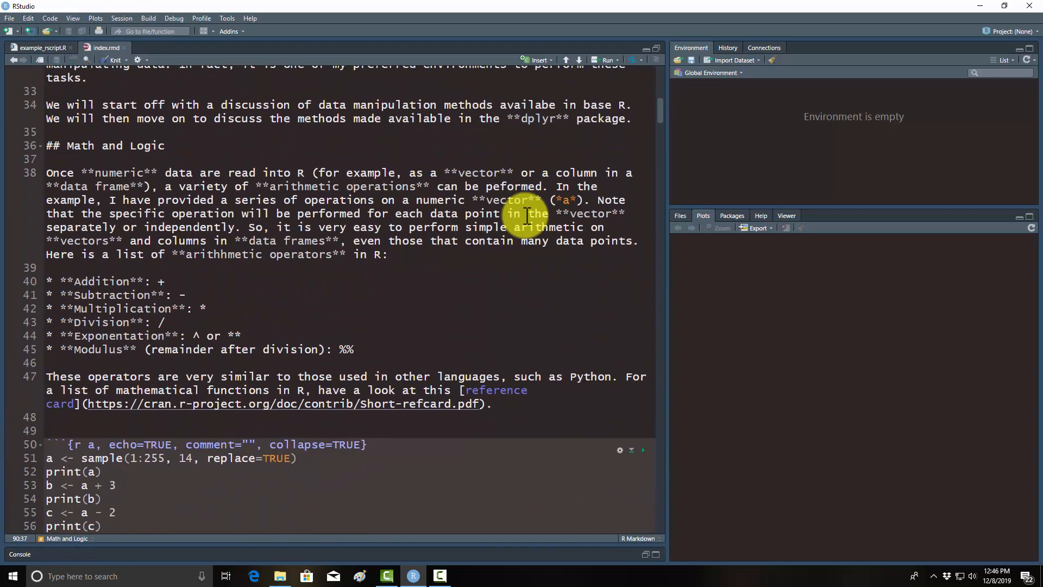
{"action": "scroll", "coordinate": [525, 218], "scroll_direction": "down", "scroll_amount": 2}
{"action": "scroll", "coordinate": [526, 219], "scroll_direction": "down", "scroll_amount": 1}
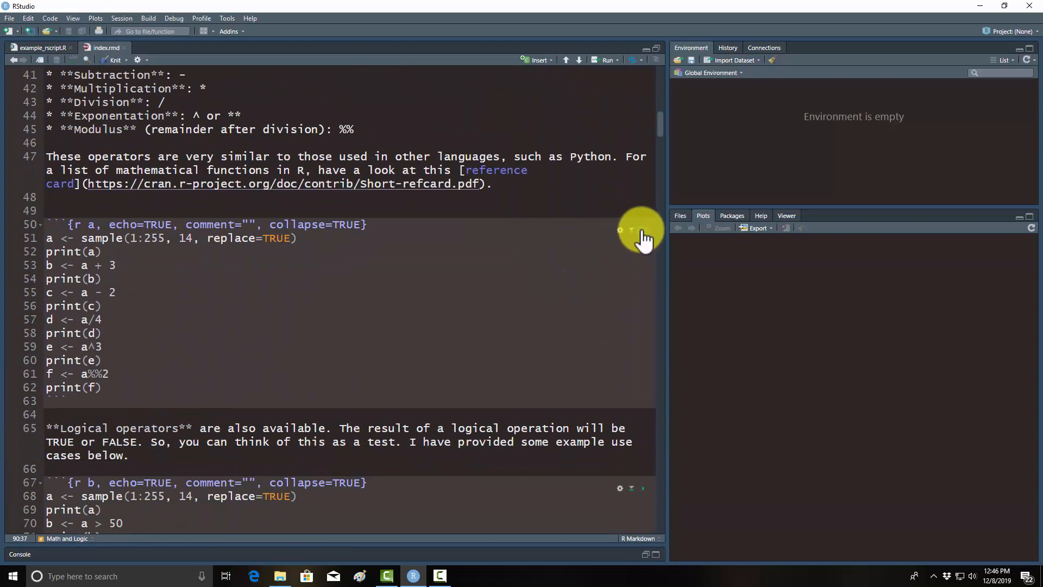
{"action": "left_click", "coordinate": [643, 229]}
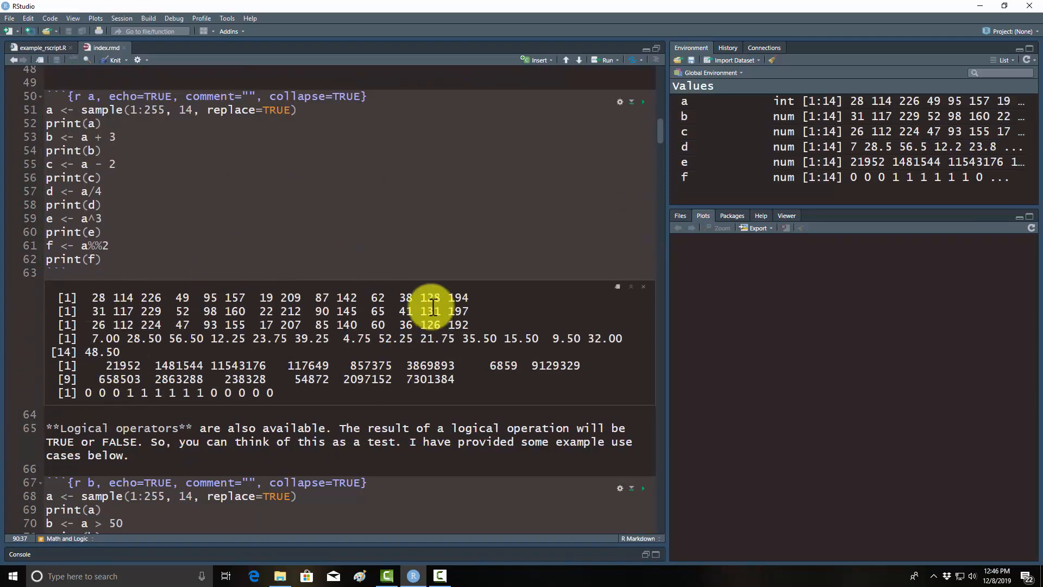
{"action": "scroll", "coordinate": [425, 306], "scroll_direction": "down", "scroll_amount": 5}
{"action": "scroll", "coordinate": [644, 306], "scroll_direction": "down", "scroll_amount": 1}
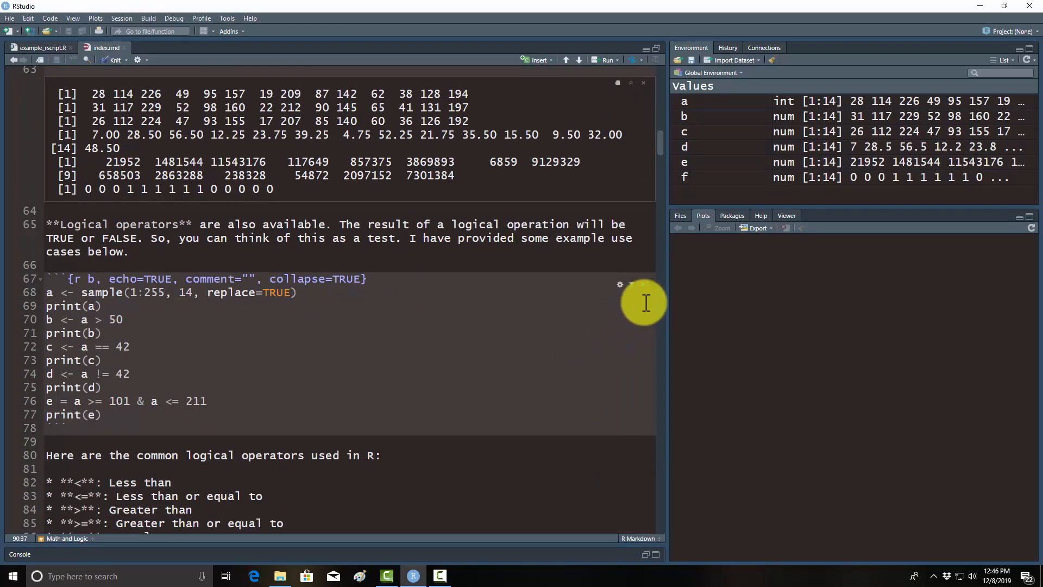
{"action": "left_click", "coordinate": [644, 285]}
{"action": "scroll", "coordinate": [382, 281], "scroll_direction": "down", "scroll_amount": 5}
{"action": "scroll", "coordinate": [382, 280], "scroll_direction": "down", "scroll_amount": 5}
{"action": "scroll", "coordinate": [382, 280], "scroll_direction": "down", "scroll_amount": 3}
{"action": "scroll", "coordinate": [382, 280], "scroll_direction": "up", "scroll_amount": 5}
{"action": "scroll", "coordinate": [381, 281], "scroll_direction": "up", "scroll_amount": 5}
{"action": "scroll", "coordinate": [382, 281], "scroll_direction": "down", "scroll_amount": 2}
{"action": "scroll", "coordinate": [382, 281], "scroll_direction": "up", "scroll_amount": 5}
{"action": "scroll", "coordinate": [381, 281], "scroll_direction": "up", "scroll_amount": 5}
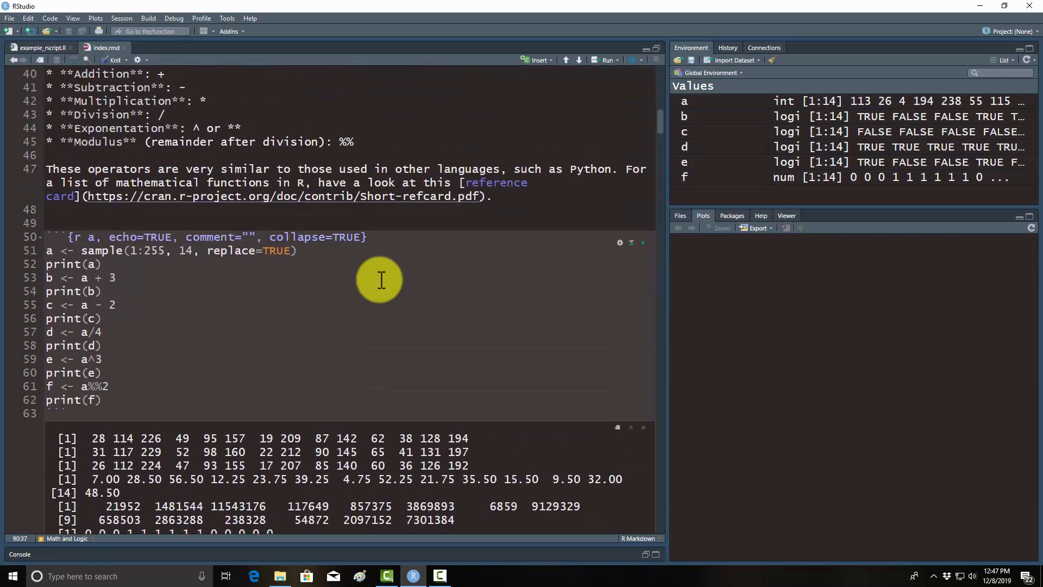
{"action": "scroll", "coordinate": [382, 281], "scroll_direction": "up", "scroll_amount": 5}
{"action": "scroll", "coordinate": [369, 267], "scroll_direction": "up", "scroll_amount": 4}
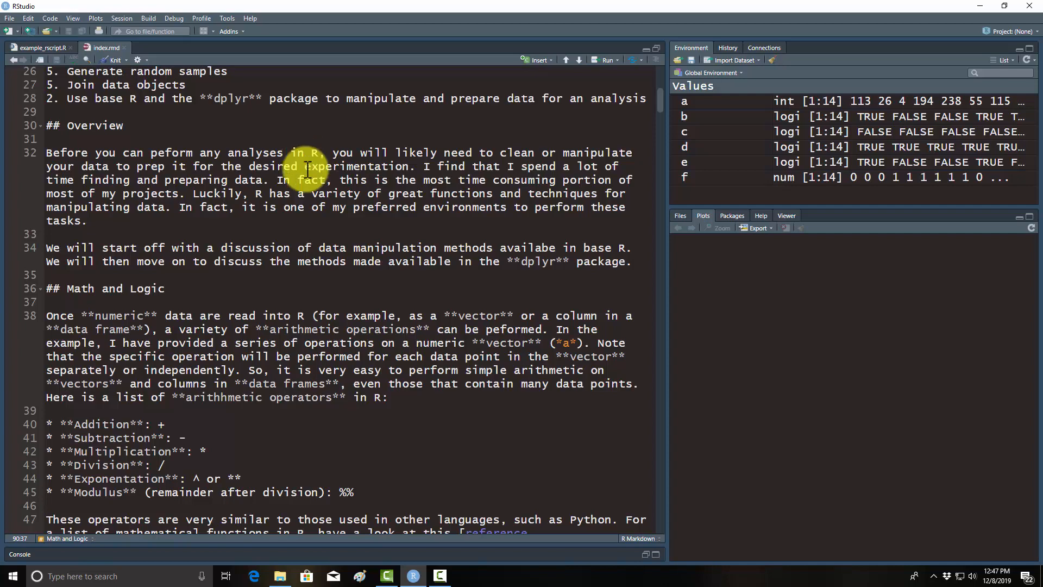
{"action": "scroll", "coordinate": [305, 155], "scroll_direction": "up", "scroll_amount": 3}
{"action": "scroll", "coordinate": [305, 187], "scroll_direction": "up", "scroll_amount": 3}
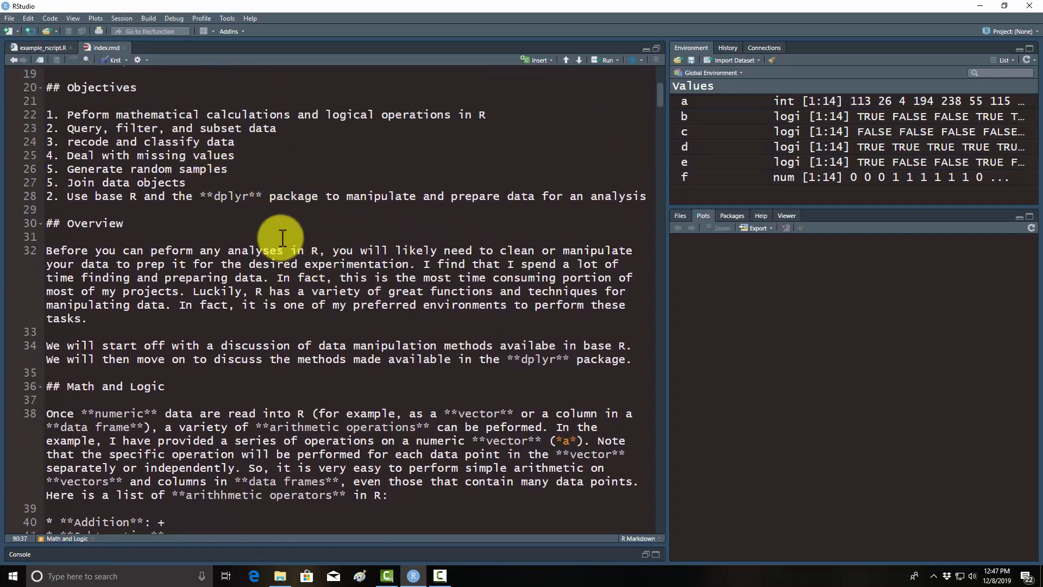
Step: Peek at the Knit dropdown, close the stray Edge window, and restore the Console pane
{"action": "left_click", "coordinate": [137, 60]}
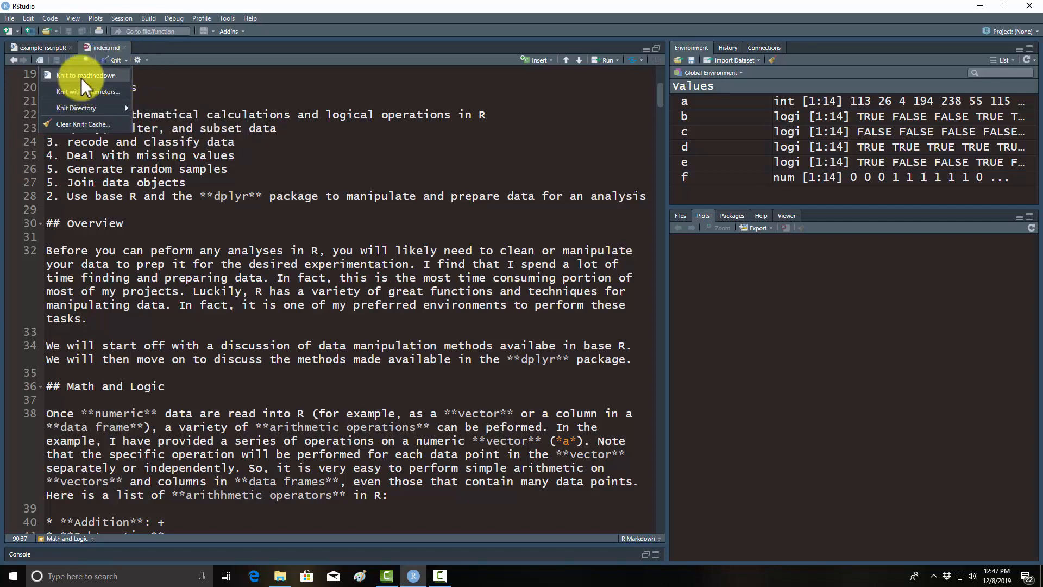
{"action": "left_click", "coordinate": [255, 576]}
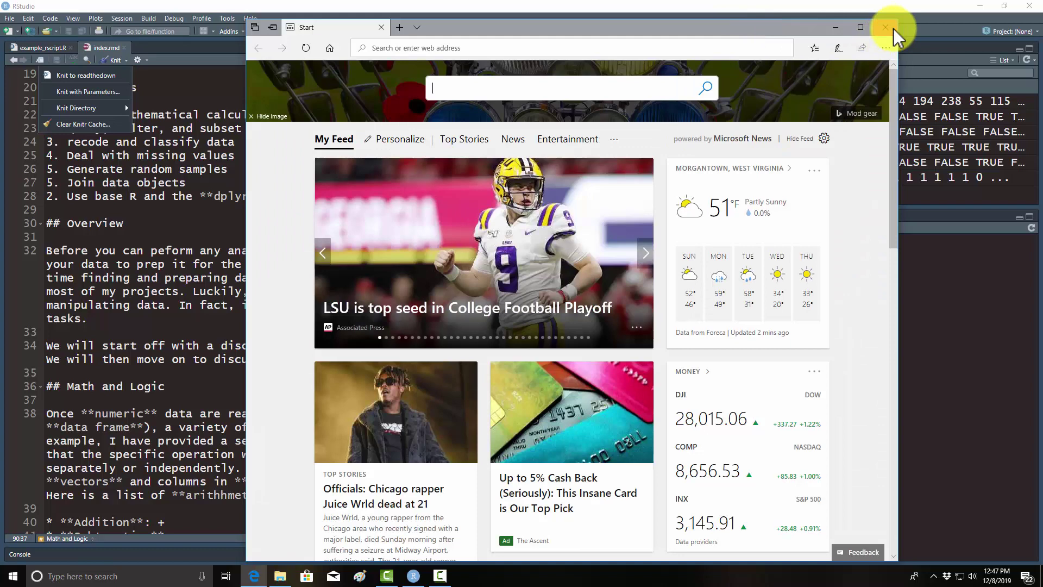
{"action": "left_click", "coordinate": [885, 27]}
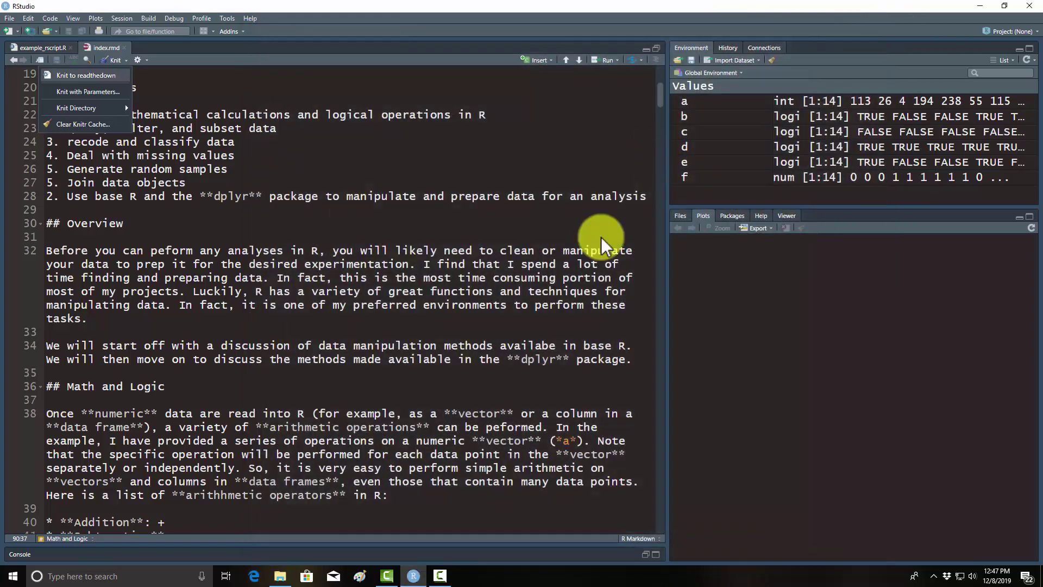
{"action": "left_click", "coordinate": [271, 542]}
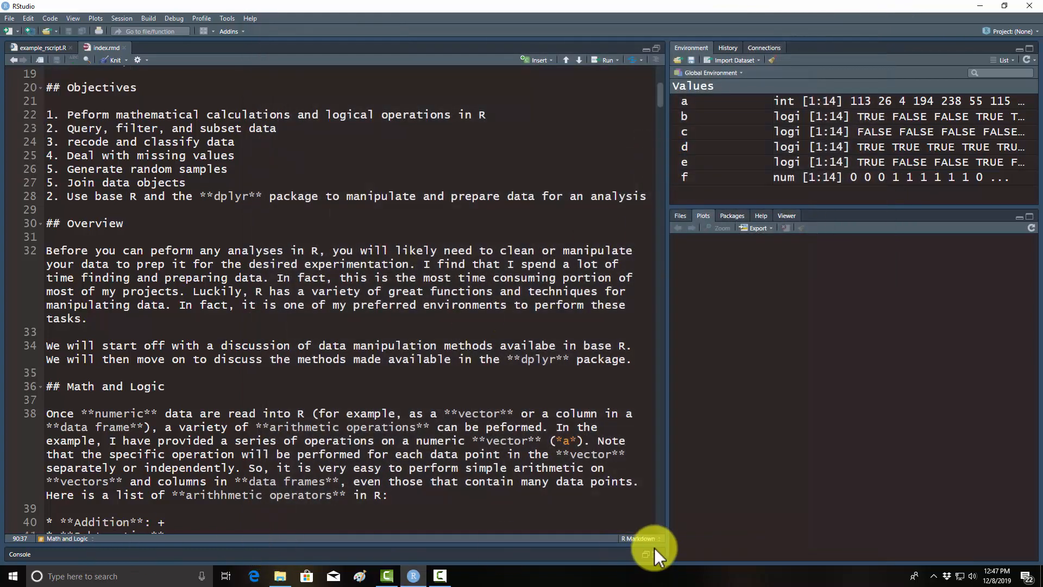
{"action": "left_click", "coordinate": [571, 553]}
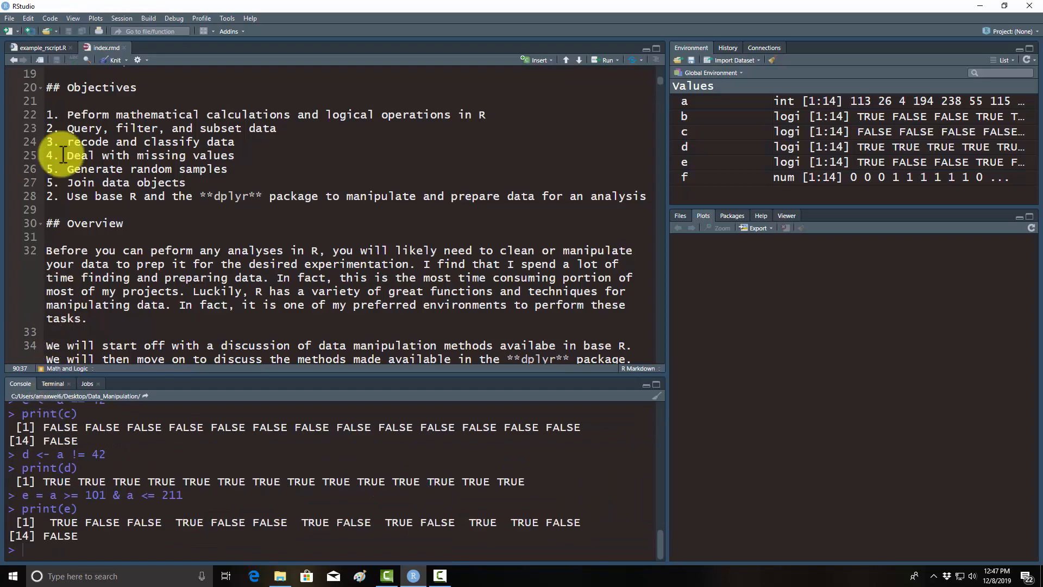
Step: Clear the console via Edit > Clear Console and run rmarkdown::render_site()
{"action": "left_click", "coordinate": [27, 18]}
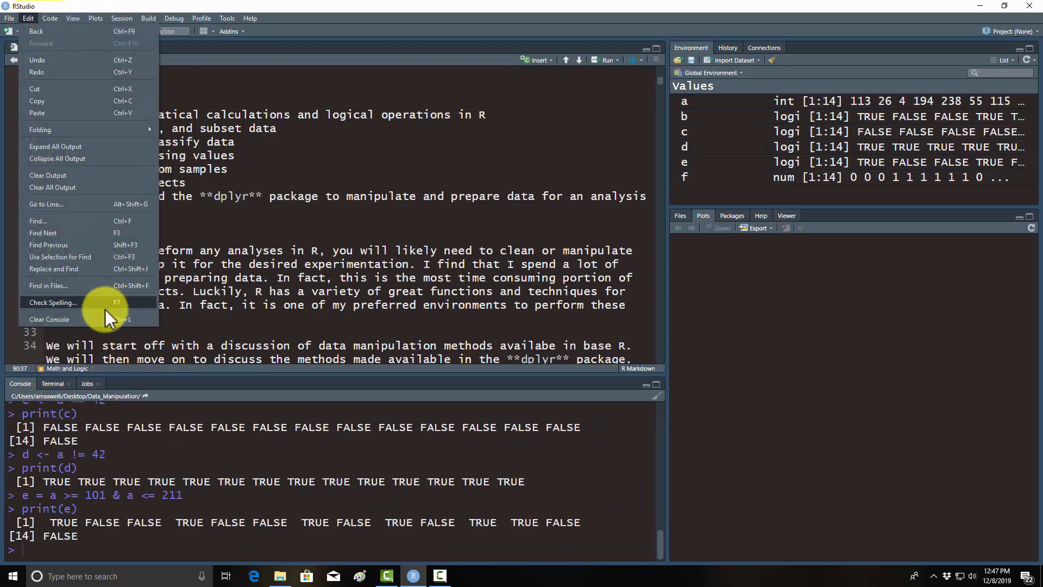
{"action": "left_click", "coordinate": [51, 319]}
{"action": "type", "text": "rmarkdown::"}
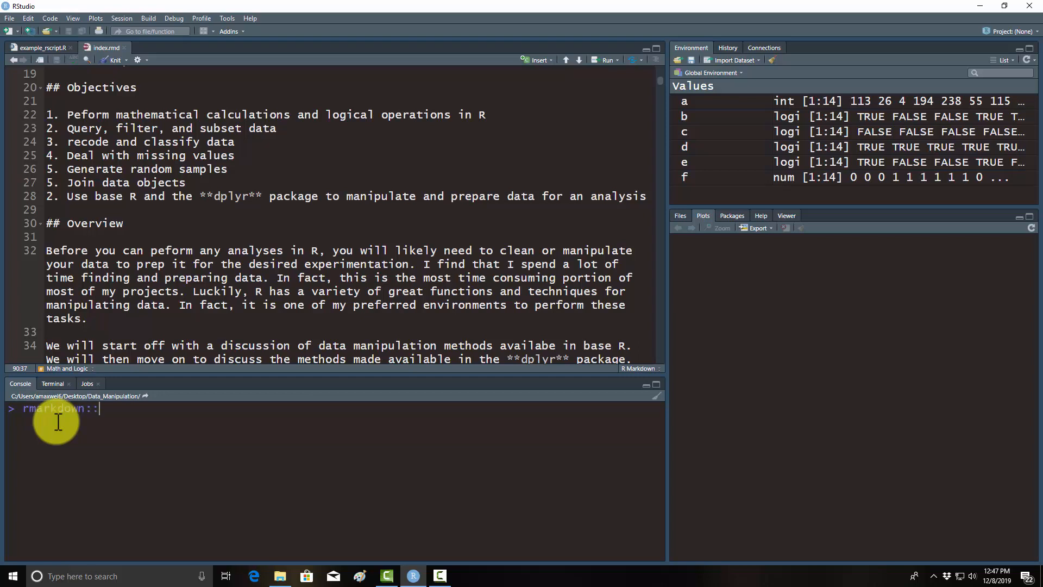
{"action": "type", "text": "p"}
{"action": "type", "text": "re"}
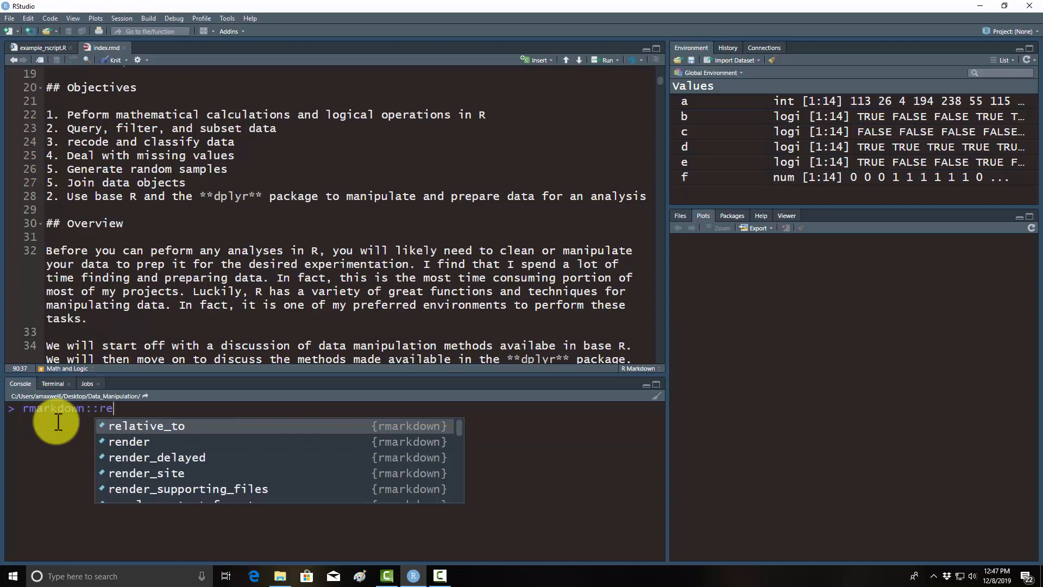
{"action": "type", "text": "nder_si"}
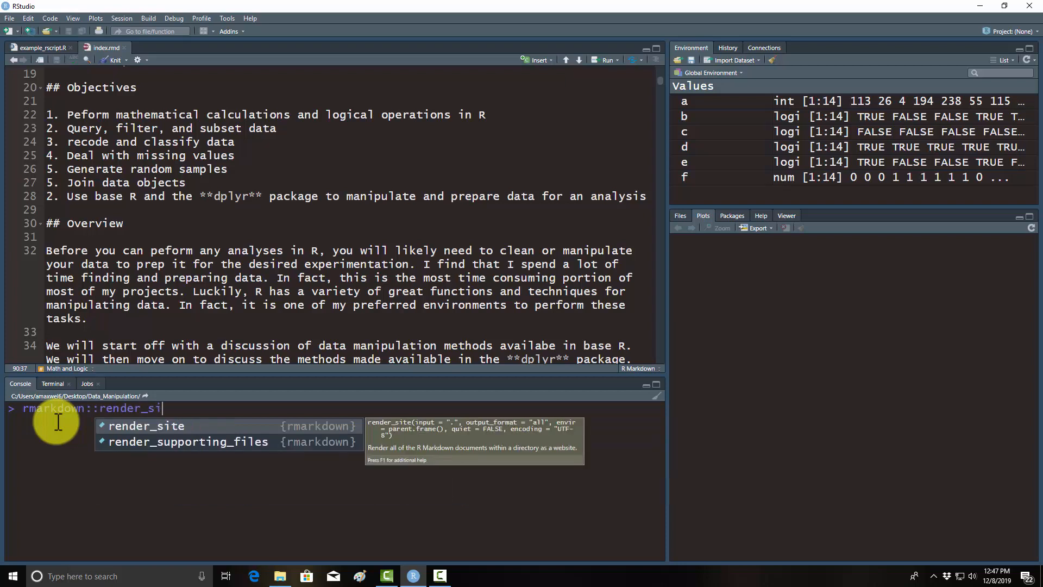
{"action": "type", "text": "te()"}
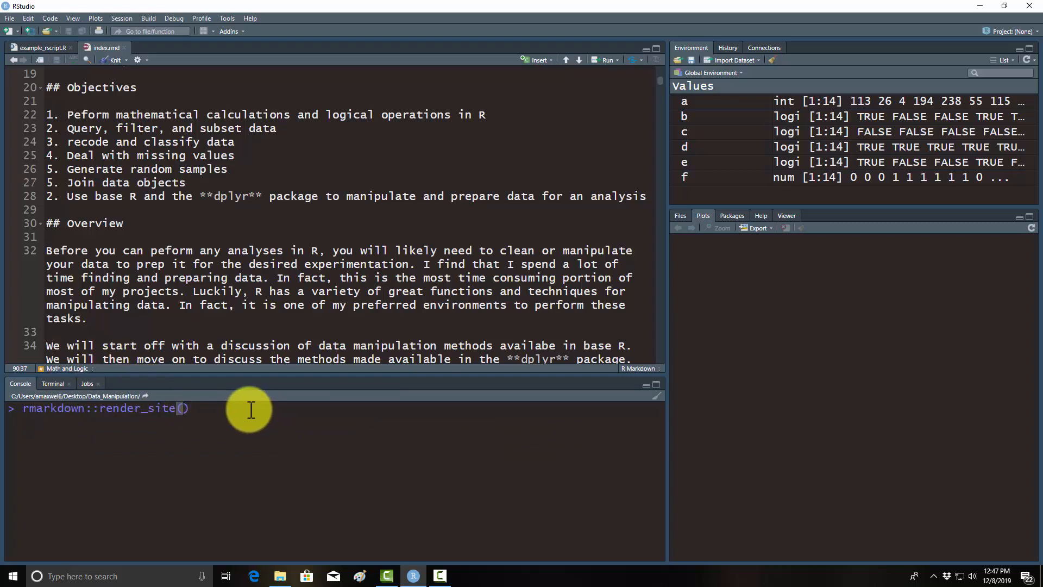
{"action": "key", "text": "Return"}
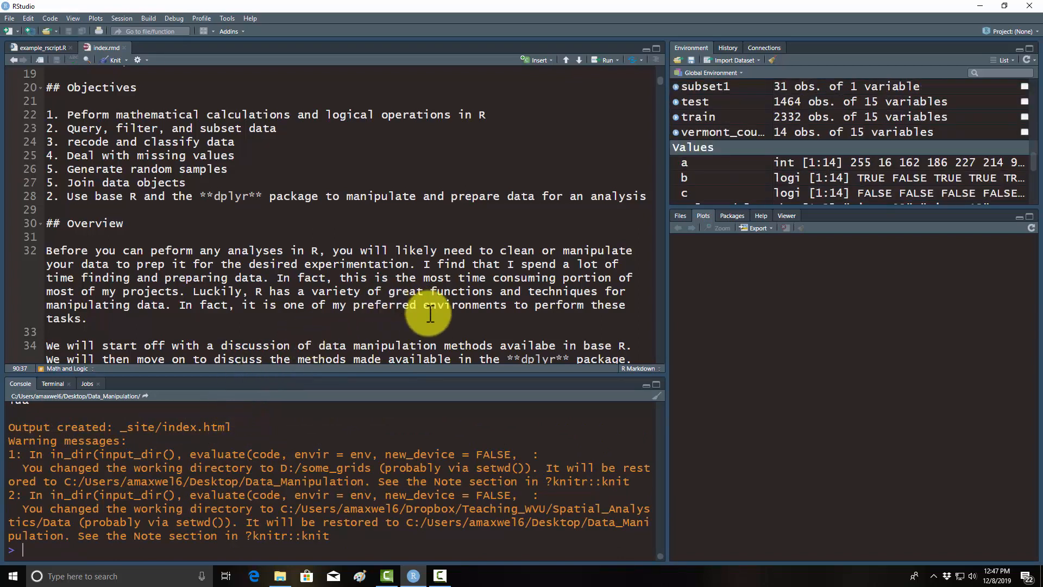
Step: Minimize RStudio and open _site/index.html from Data_Manipulation in the browser
{"action": "left_click", "coordinate": [980, 7]}
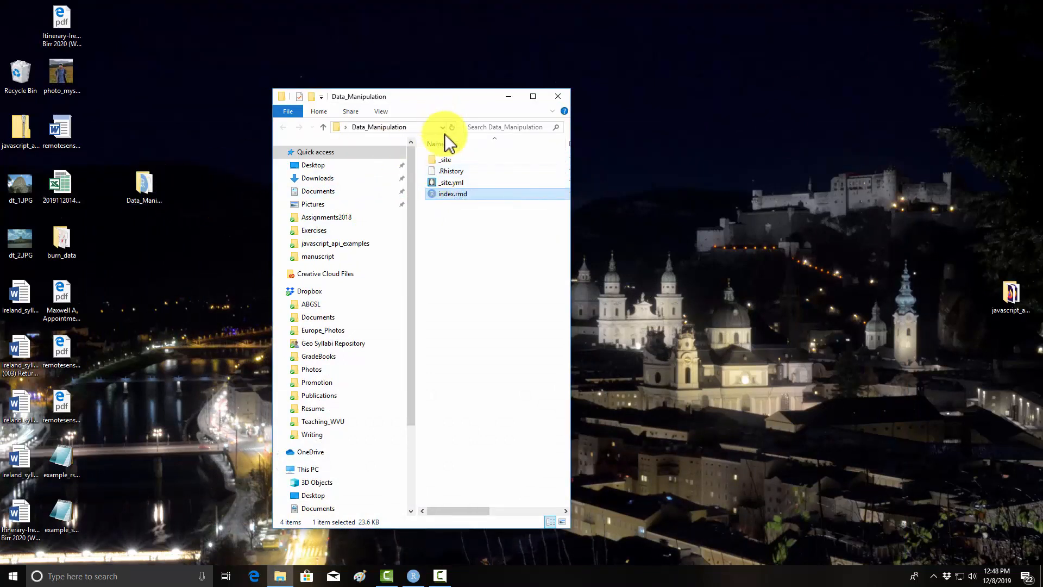
{"action": "double_click", "coordinate": [450, 159]}
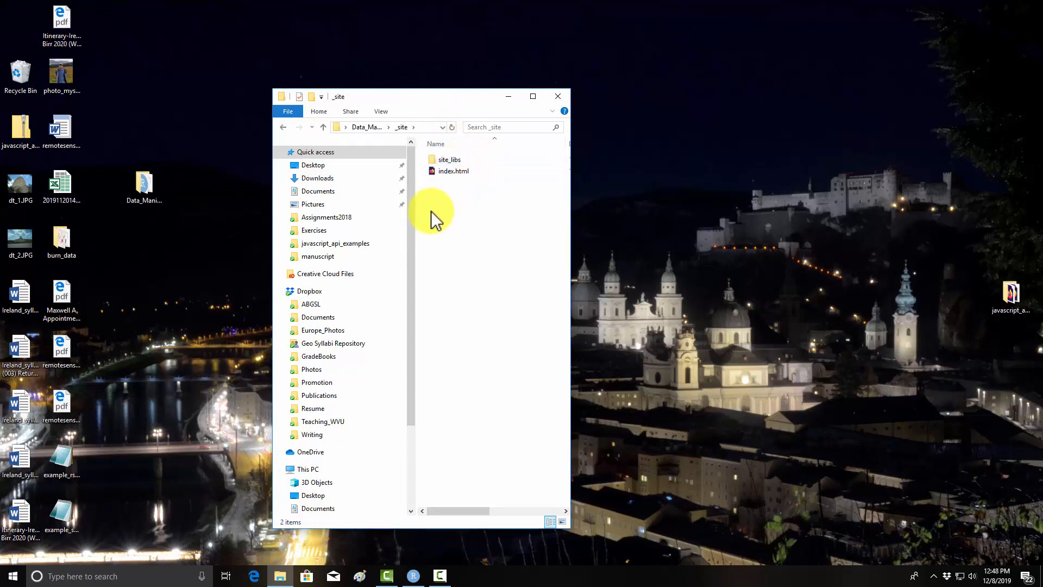
{"action": "left_click", "coordinate": [451, 171]}
{"action": "double_click", "coordinate": [454, 174]}
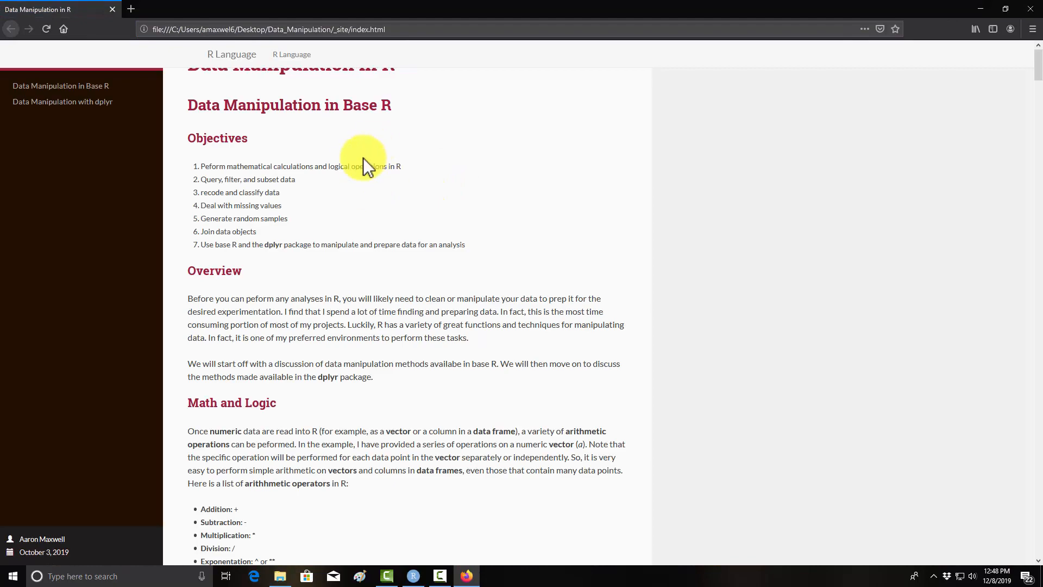
{"action": "scroll", "coordinate": [360, 159], "scroll_direction": "down", "scroll_amount": 5}
{"action": "scroll", "coordinate": [359, 160], "scroll_direction": "down", "scroll_amount": 4}
{"action": "scroll", "coordinate": [360, 160], "scroll_direction": "down", "scroll_amount": 2}
{"action": "scroll", "coordinate": [359, 160], "scroll_direction": "down", "scroll_amount": 2}
{"action": "scroll", "coordinate": [359, 163], "scroll_direction": "down", "scroll_amount": 4}
{"action": "scroll", "coordinate": [354, 158], "scroll_direction": "down", "scroll_amount": 4}
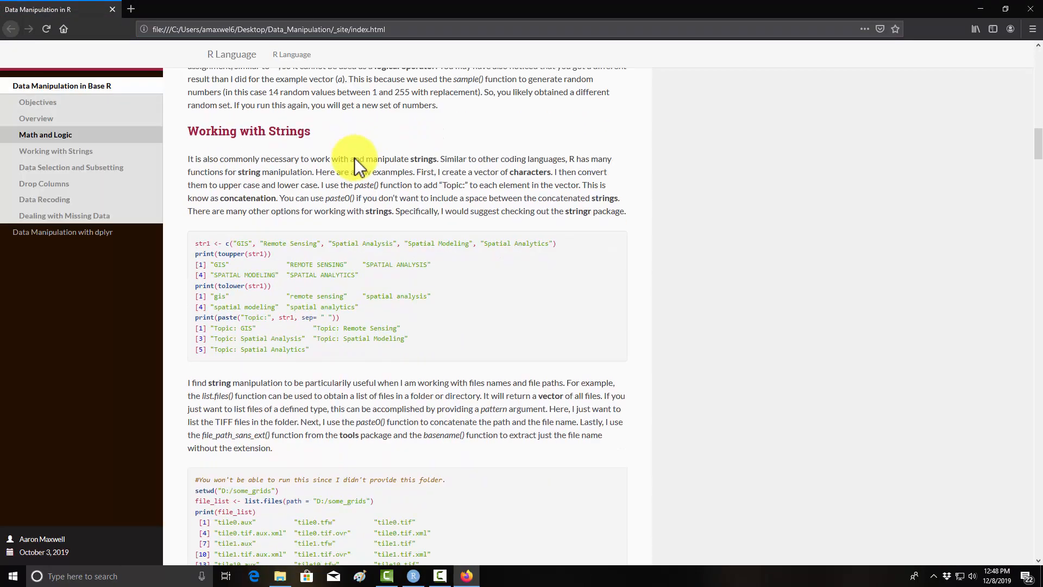
{"action": "scroll", "coordinate": [355, 158], "scroll_direction": "down", "scroll_amount": 4}
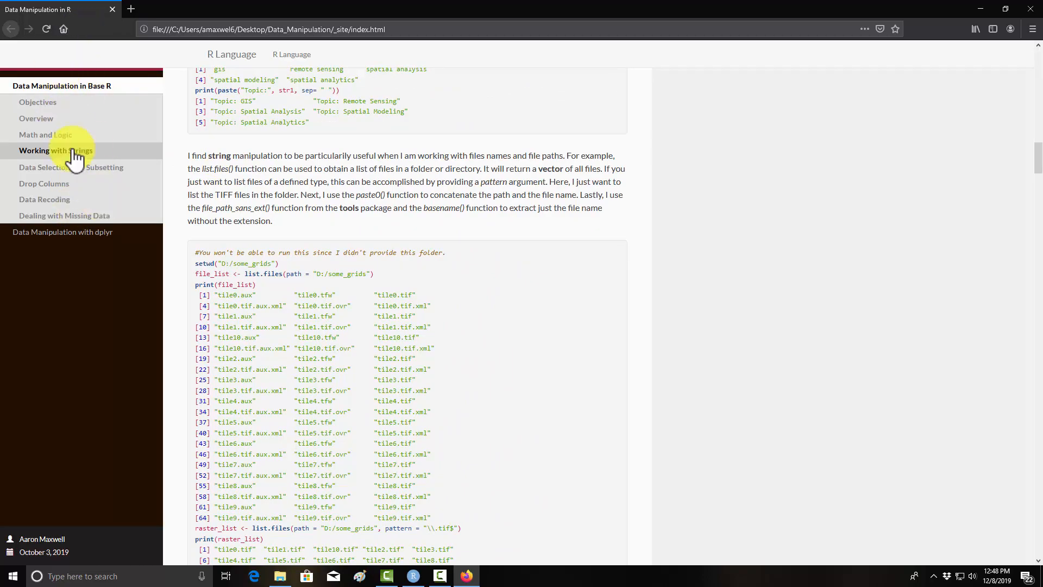
{"action": "scroll", "coordinate": [376, 158], "scroll_direction": "down", "scroll_amount": 4}
{"action": "scroll", "coordinate": [373, 157], "scroll_direction": "down", "scroll_amount": 3}
{"action": "scroll", "coordinate": [389, 226], "scroll_direction": "down", "scroll_amount": 3}
{"action": "scroll", "coordinate": [388, 226], "scroll_direction": "up", "scroll_amount": 4}
{"action": "scroll", "coordinate": [392, 209], "scroll_direction": "up", "scroll_amount": 4}
{"action": "scroll", "coordinate": [392, 209], "scroll_direction": "up", "scroll_amount": 3}
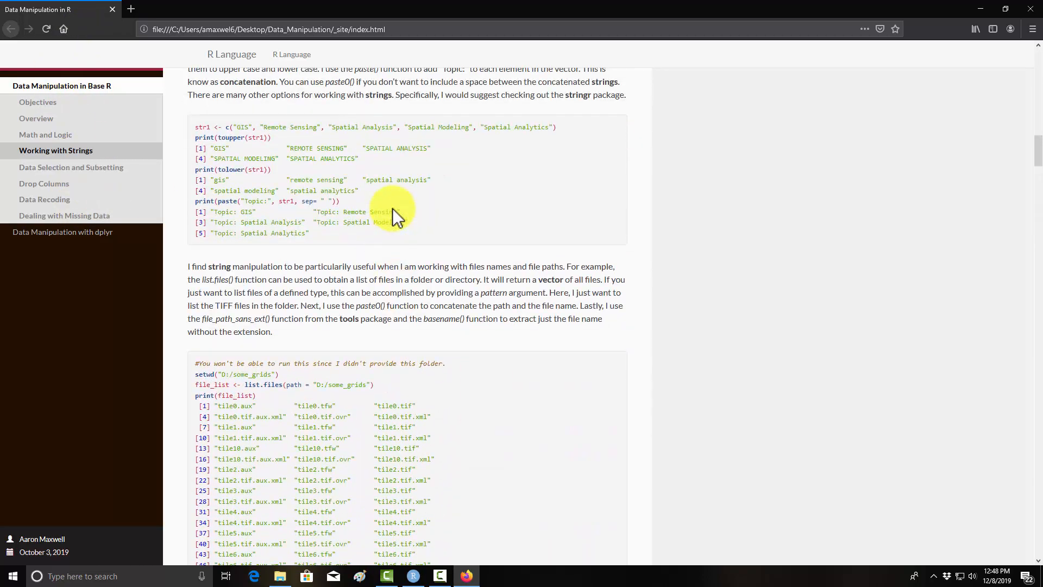
{"action": "scroll", "coordinate": [392, 209], "scroll_direction": "down", "scroll_amount": 3}
{"action": "scroll", "coordinate": [393, 210], "scroll_direction": "down", "scroll_amount": 4}
{"action": "scroll", "coordinate": [392, 208], "scroll_direction": "down", "scroll_amount": 5}
{"action": "scroll", "coordinate": [392, 209], "scroll_direction": "down", "scroll_amount": 5}
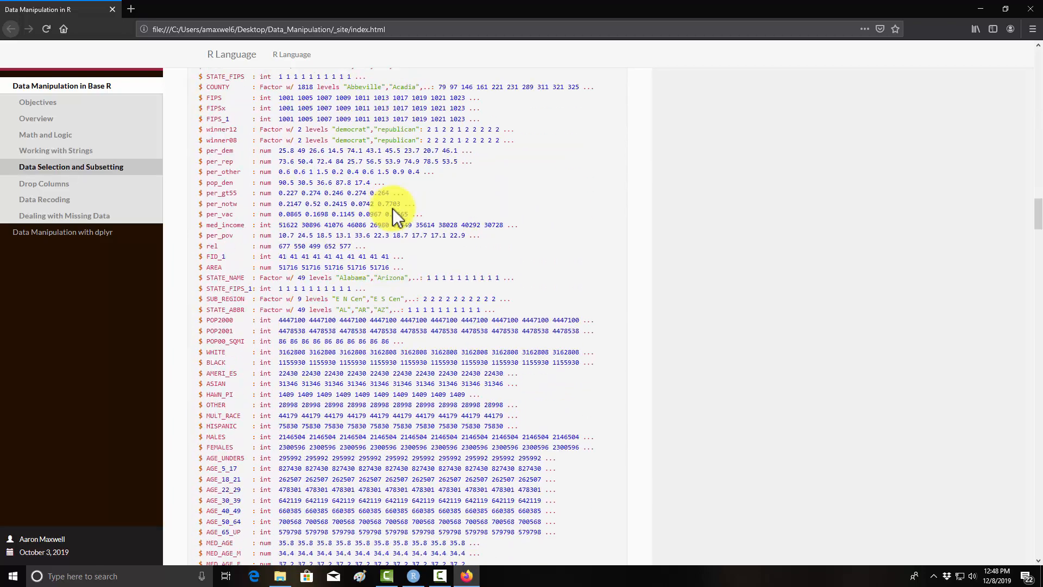
{"action": "scroll", "coordinate": [392, 208], "scroll_direction": "down", "scroll_amount": 2}
{"action": "scroll", "coordinate": [392, 208], "scroll_direction": "down", "scroll_amount": 1}
{"action": "scroll", "coordinate": [392, 207], "scroll_direction": "down", "scroll_amount": 8}
{"action": "scroll", "coordinate": [392, 207], "scroll_direction": "down", "scroll_amount": 5}
{"action": "scroll", "coordinate": [393, 208], "scroll_direction": "down", "scroll_amount": 3}
{"action": "scroll", "coordinate": [393, 208], "scroll_direction": "down", "scroll_amount": 2}
{"action": "scroll", "coordinate": [392, 209], "scroll_direction": "down", "scroll_amount": 5}
{"action": "scroll", "coordinate": [392, 209], "scroll_direction": "down", "scroll_amount": 5}
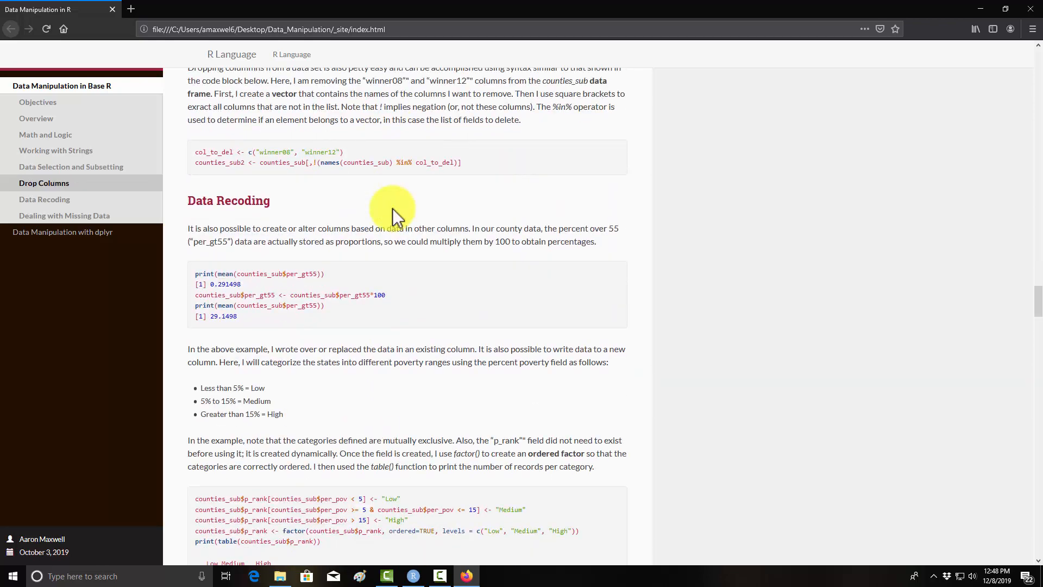
{"action": "scroll", "coordinate": [392, 210], "scroll_direction": "down", "scroll_amount": 5}
{"action": "scroll", "coordinate": [392, 209], "scroll_direction": "down", "scroll_amount": 4}
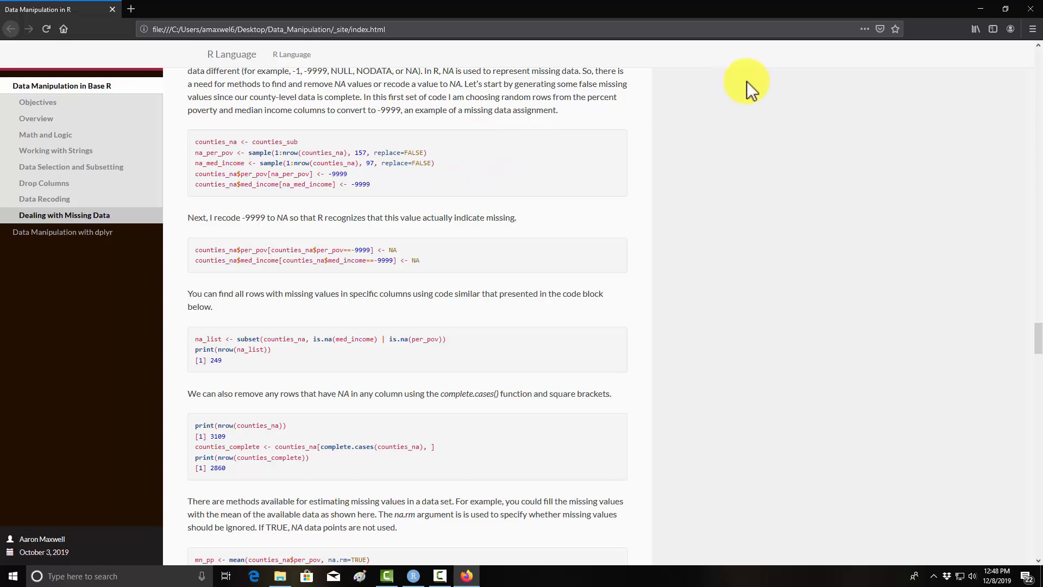
Step: Minimize the browser and open site_libs/readthedown-0.1/readthedown.css with Brackets
{"action": "left_click", "coordinate": [983, 12]}
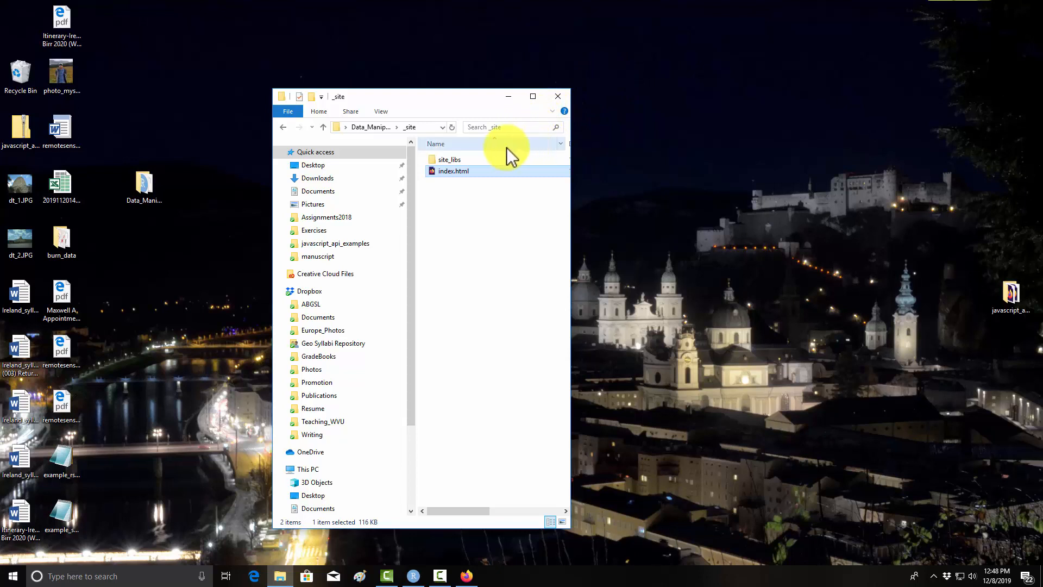
{"action": "mouse_move", "coordinate": [453, 172]}
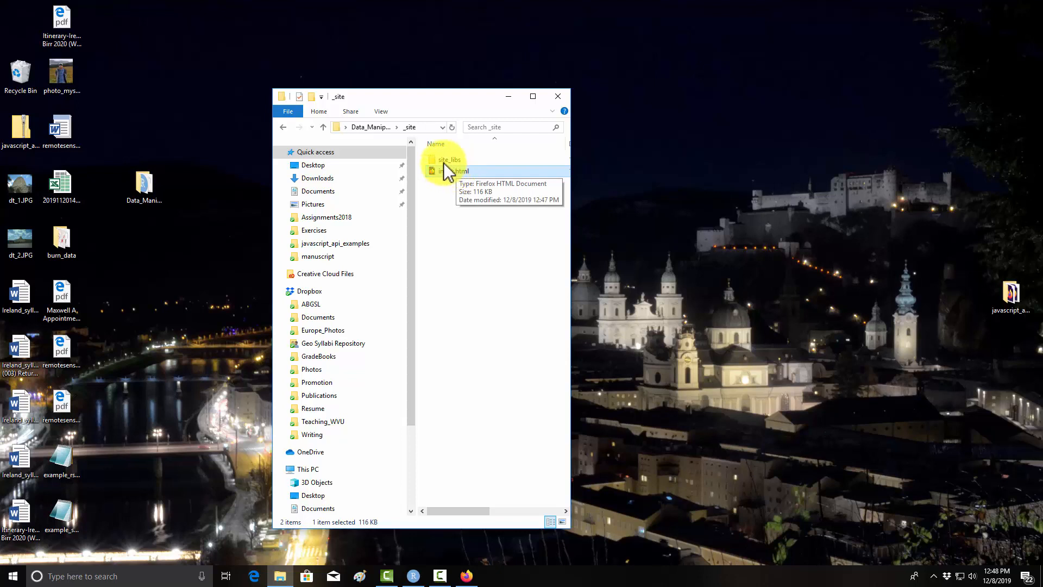
{"action": "double_click", "coordinate": [447, 160]}
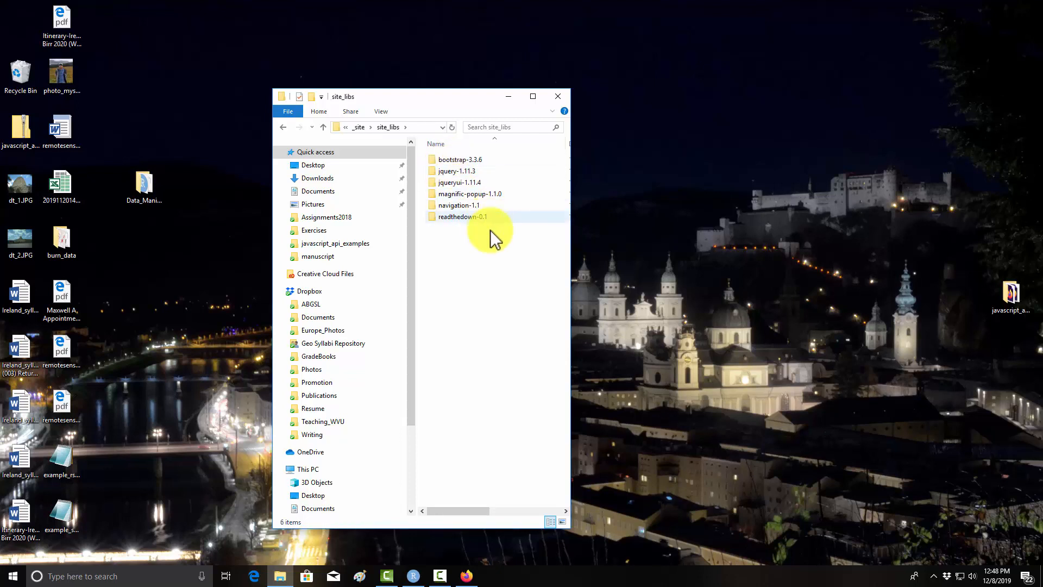
{"action": "double_click", "coordinate": [462, 216]}
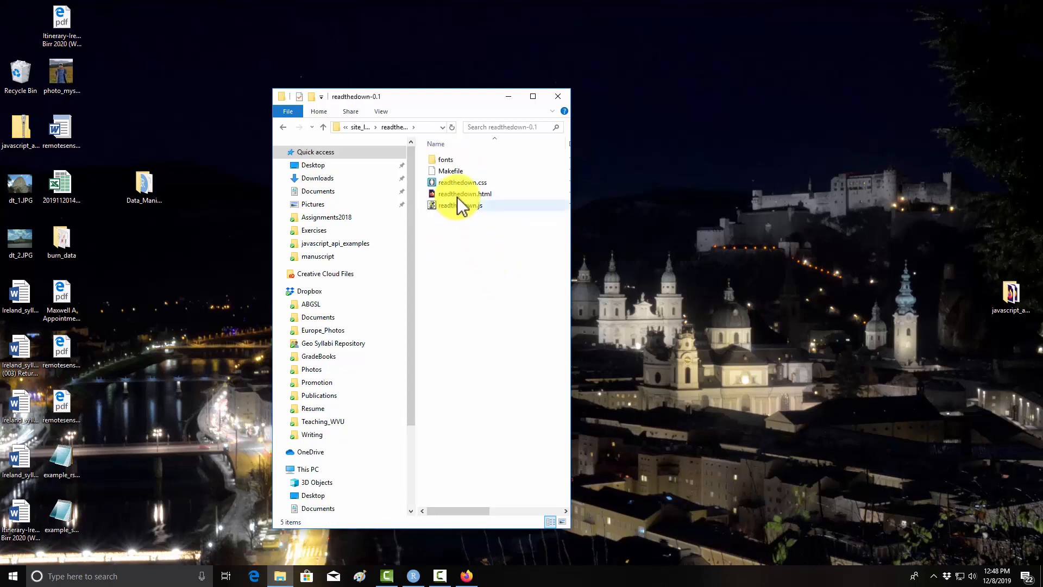
{"action": "right_click", "coordinate": [461, 183]}
{"action": "left_click", "coordinate": [505, 213]}
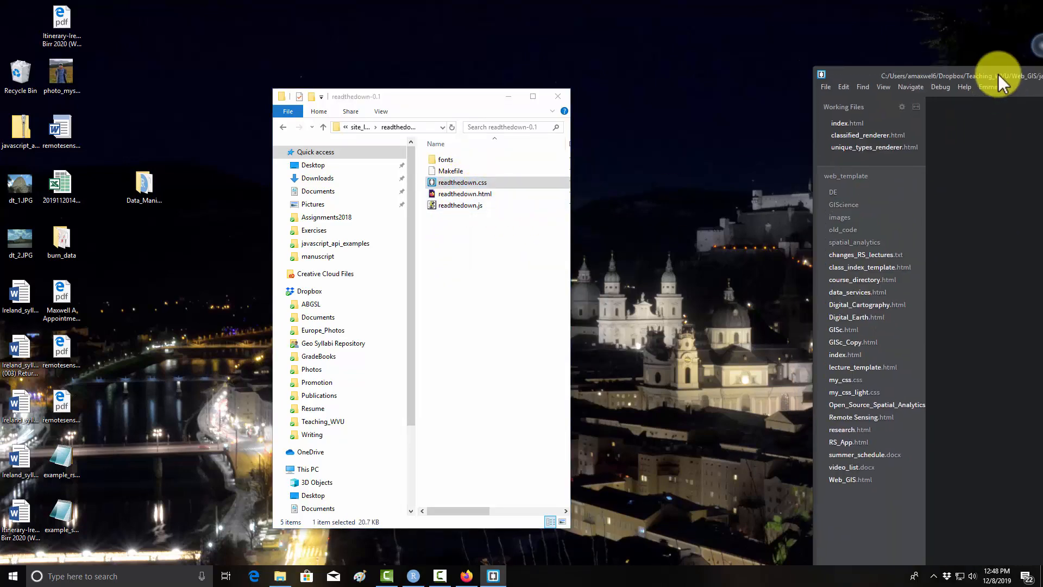
Step: Move the Brackets window toward the screen centre to read readthedown.css
{"action": "left_click_drag", "start_coordinate": [1003, 81], "coordinate": [633, 101]}
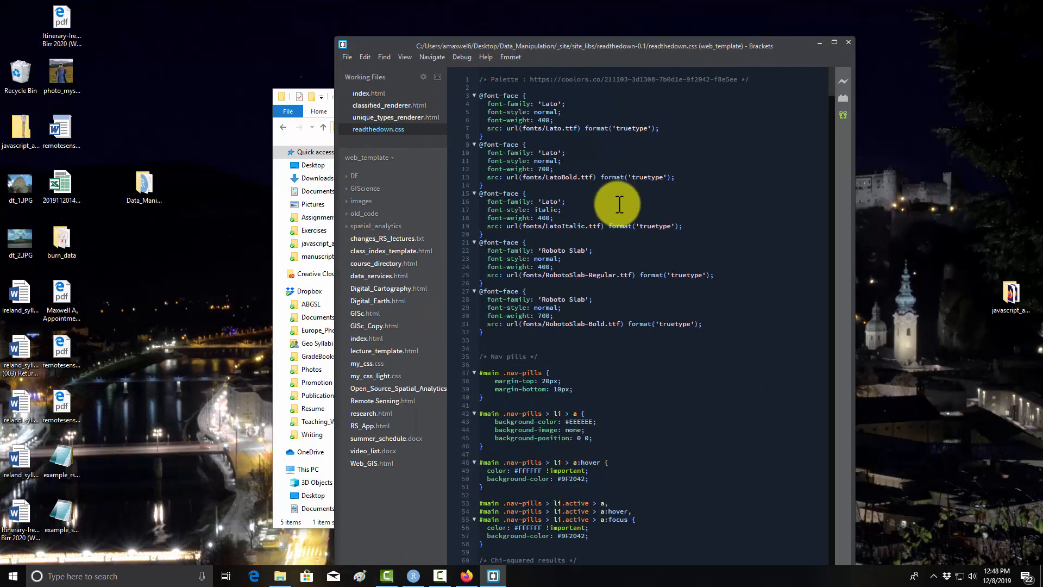
{"action": "scroll", "coordinate": [644, 172], "scroll_direction": "down", "scroll_amount": 15}
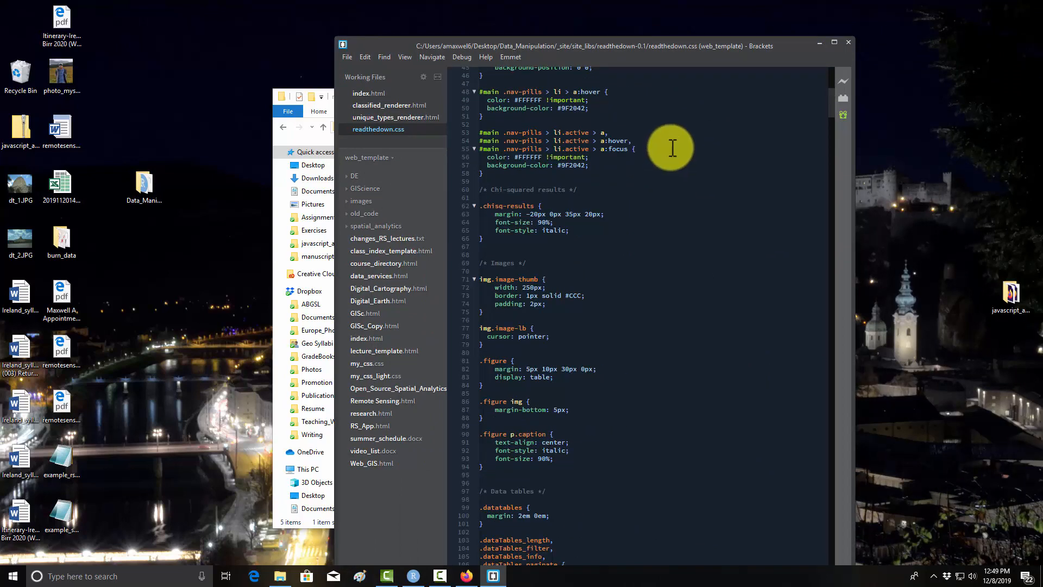
{"action": "scroll", "coordinate": [658, 178], "scroll_direction": "down", "scroll_amount": 5}
{"action": "scroll", "coordinate": [656, 178], "scroll_direction": "down", "scroll_amount": 5}
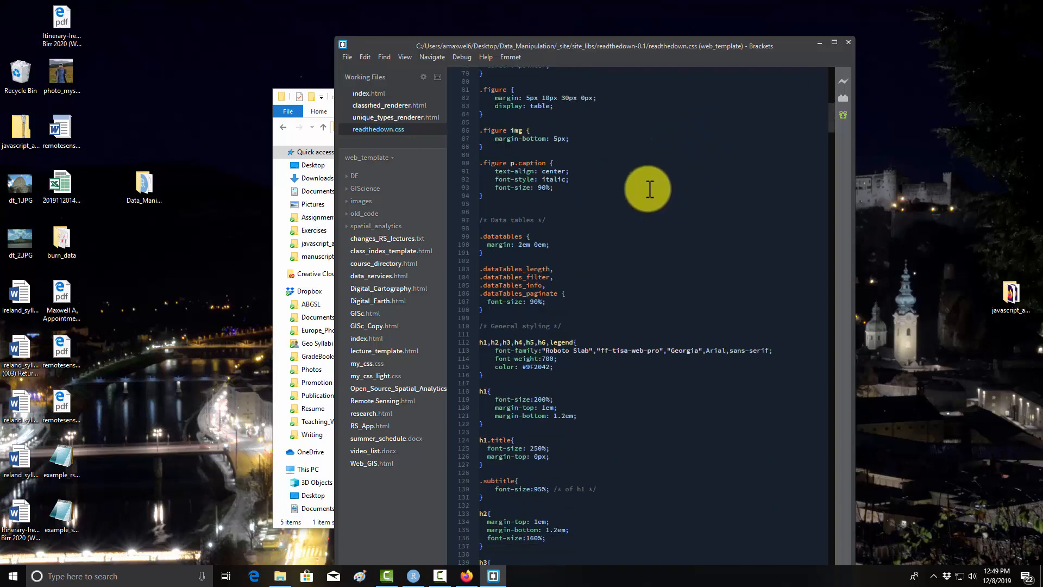
{"action": "scroll", "coordinate": [657, 178], "scroll_direction": "up", "scroll_amount": 4}
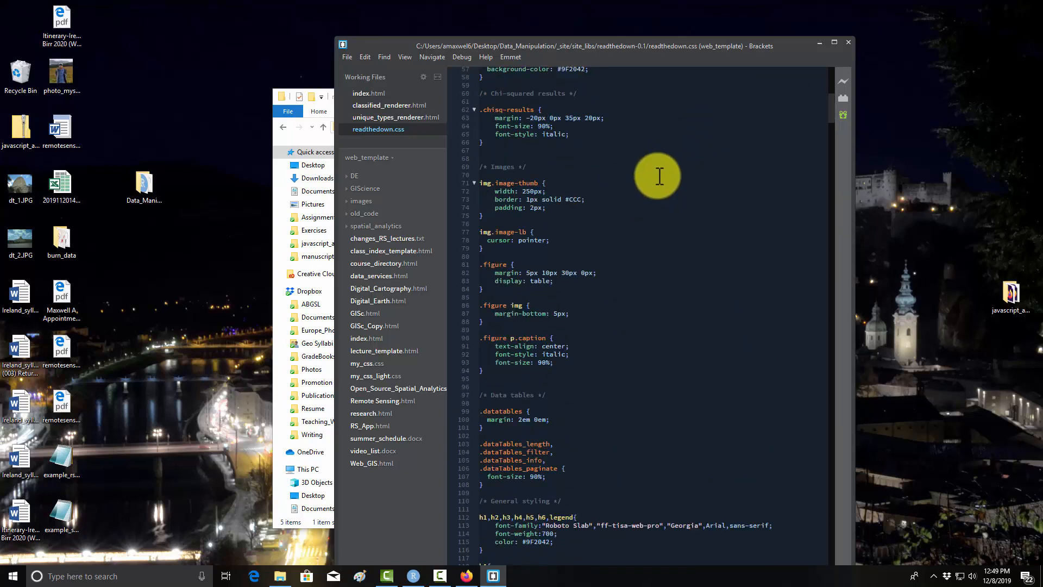
{"action": "scroll", "coordinate": [659, 175], "scroll_direction": "up", "scroll_amount": 3}
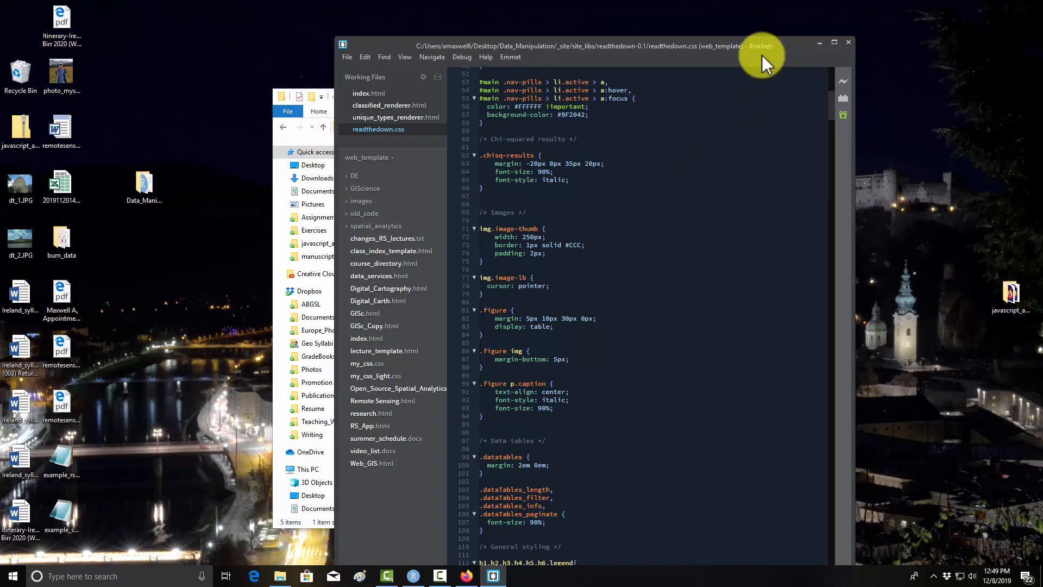
Step: Close Brackets and bring RStudio with index.rmd back to the front
{"action": "left_click", "coordinate": [850, 42]}
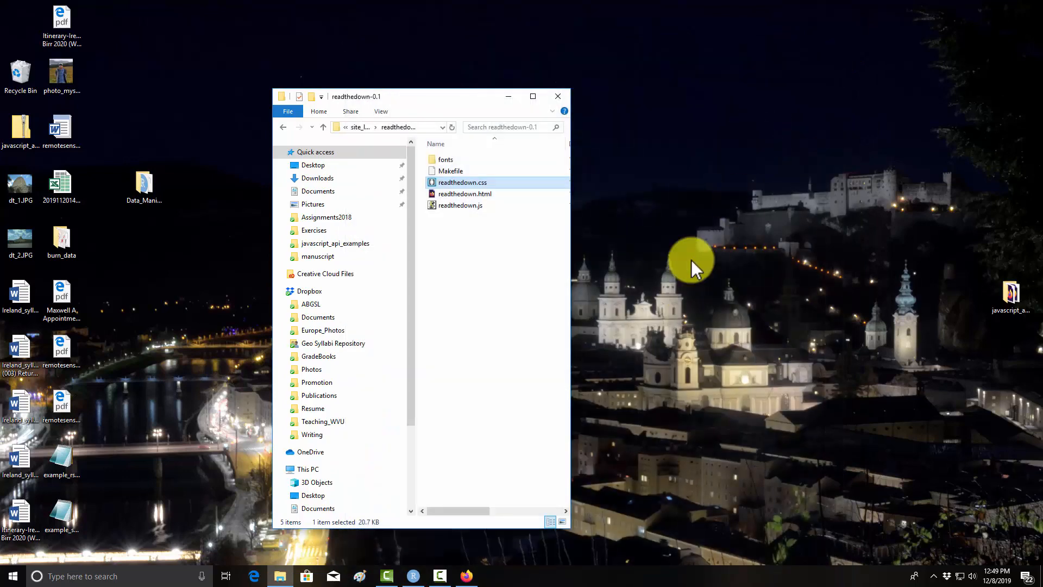
{"action": "left_click", "coordinate": [413, 576]}
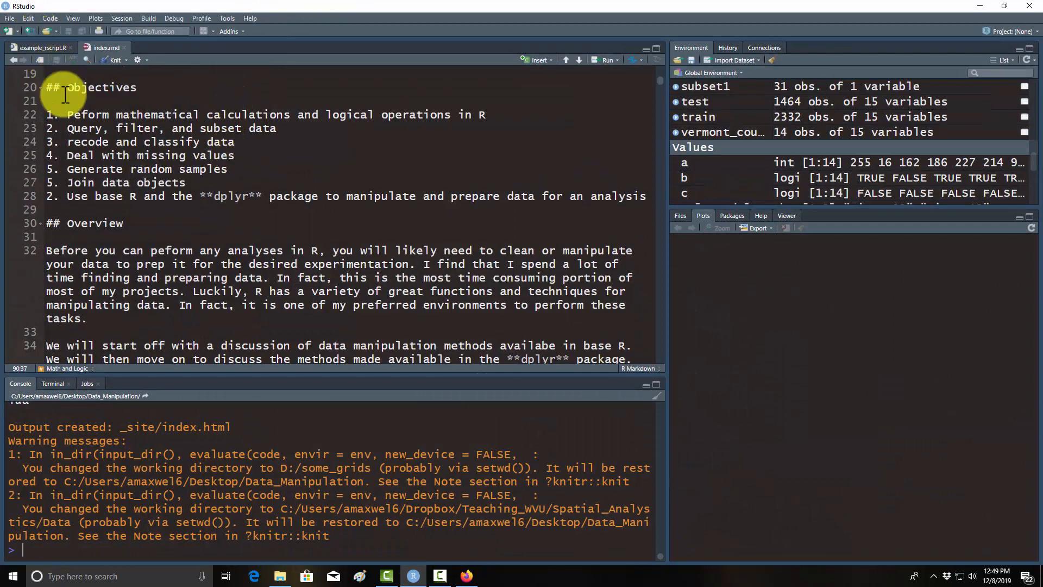
Step: Start a new R Markdown file and browse the Presentation and Shiny formats before returning to Document
{"action": "left_click", "coordinate": [9, 18]}
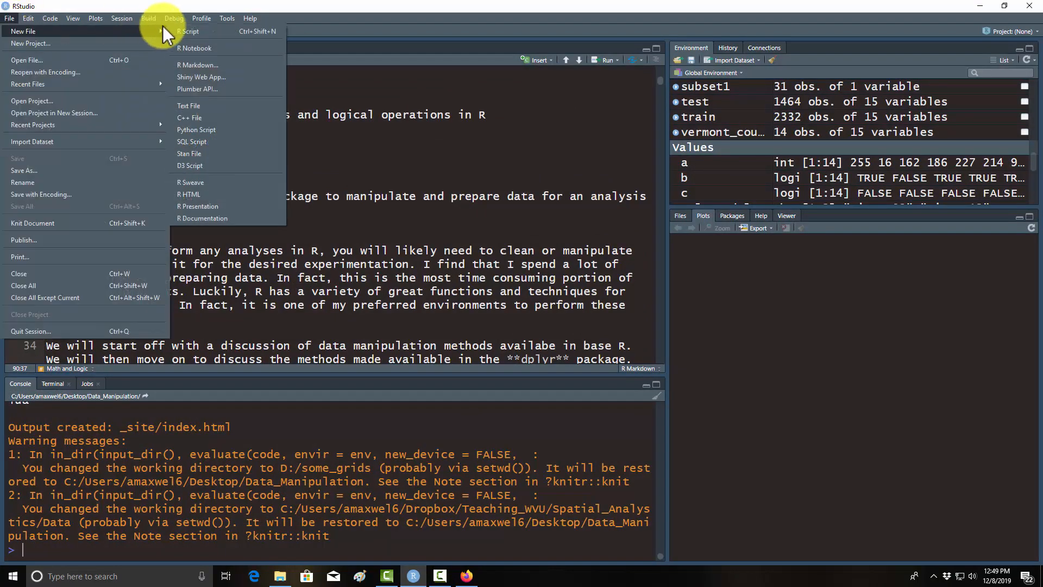
{"action": "left_click", "coordinate": [213, 63]}
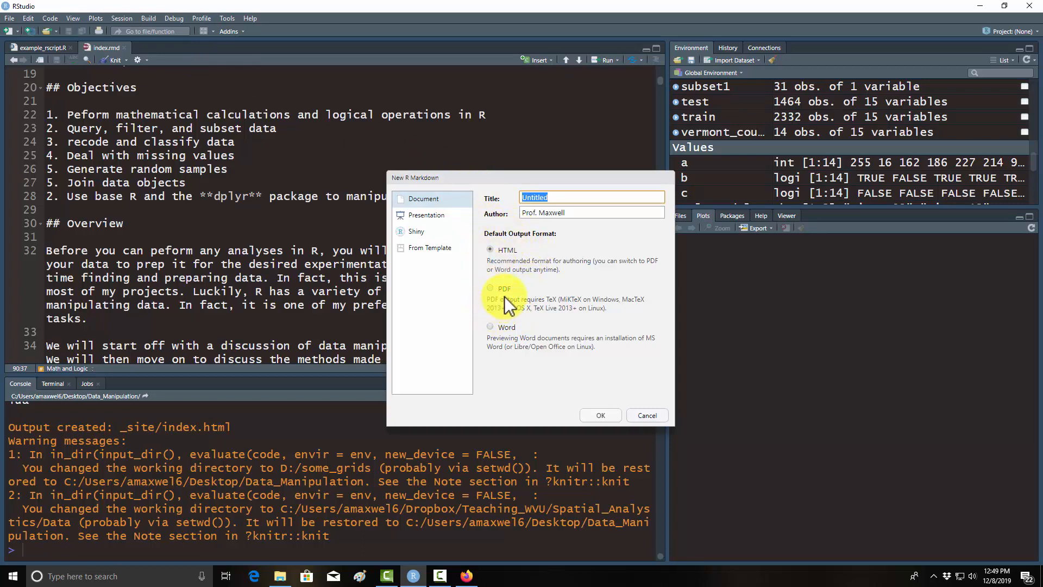
{"action": "left_click", "coordinate": [426, 215]}
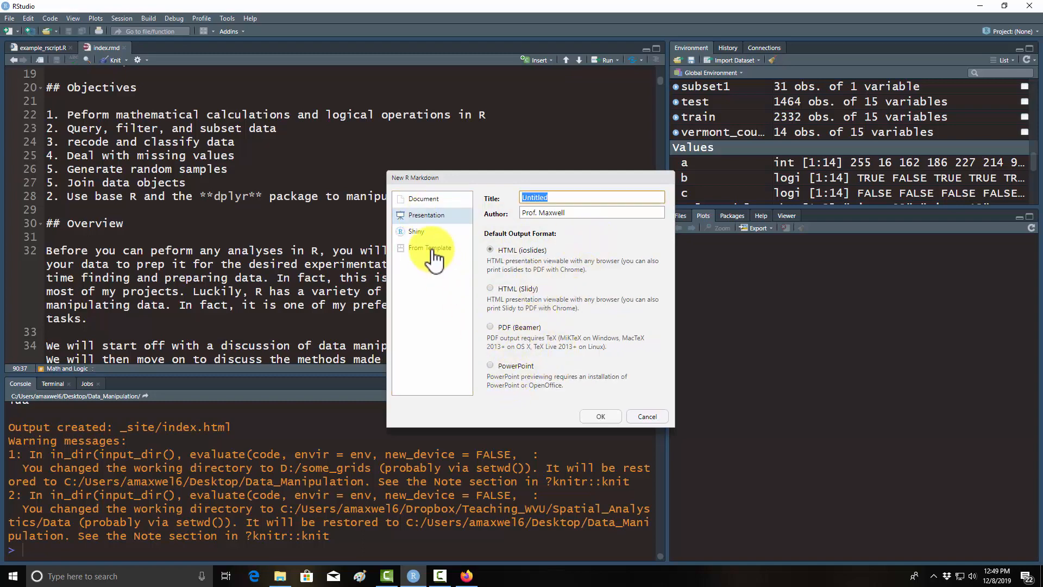
{"action": "left_click", "coordinate": [422, 235]}
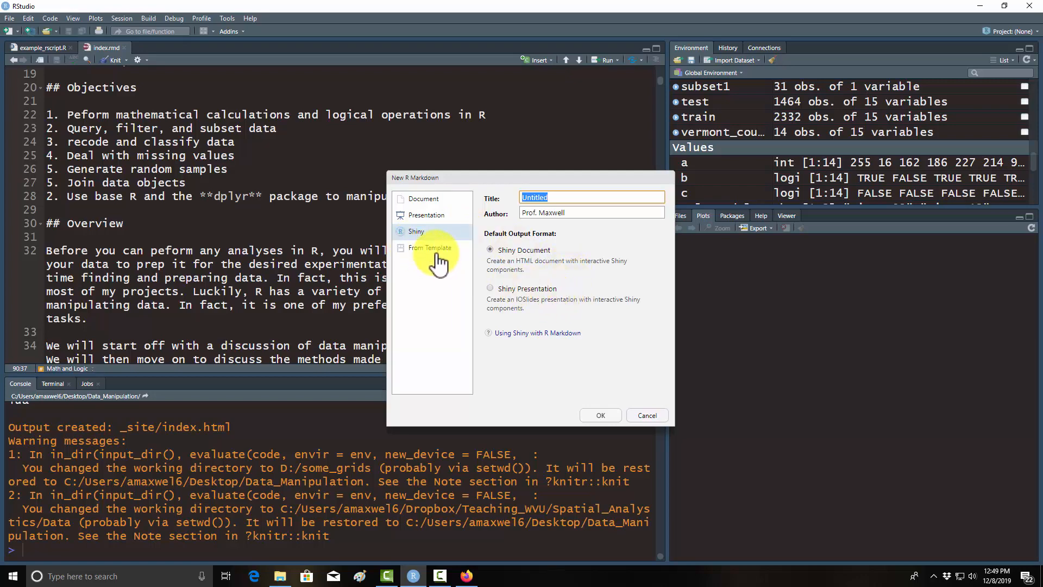
{"action": "left_click", "coordinate": [424, 200]}
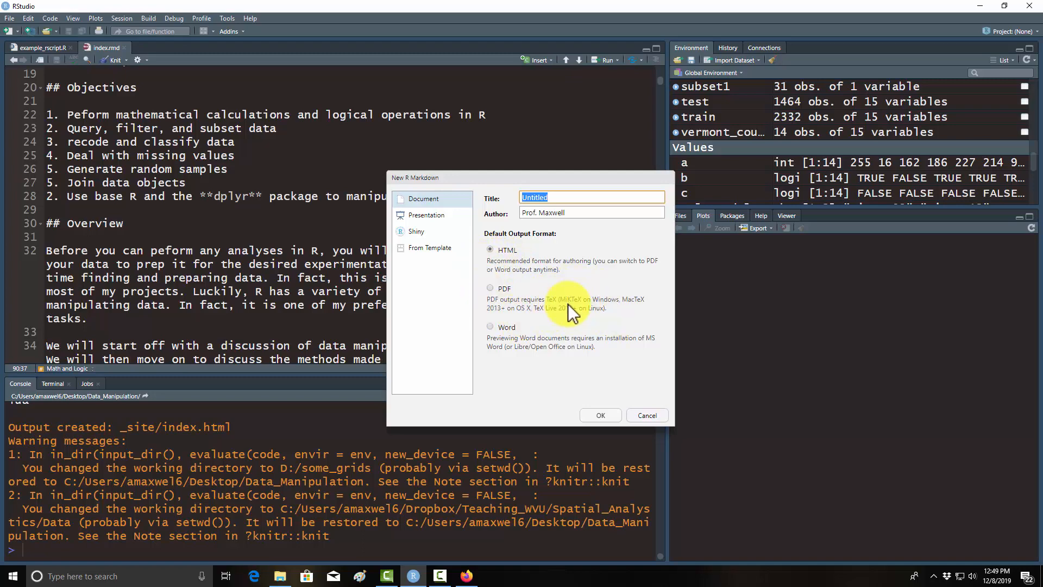
Step: Replace the Untitled placeholder with Example_MD and create the HTML document
{"action": "left_click", "coordinate": [547, 198]}
{"action": "double_click", "coordinate": [547, 199]}
{"action": "type", "text": "Example_MD"}
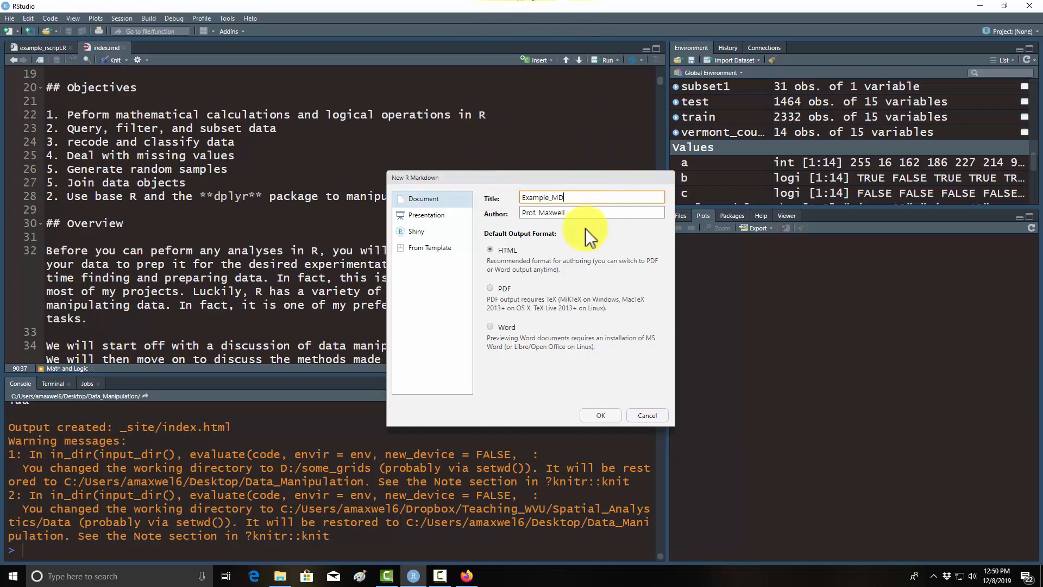
{"action": "left_click", "coordinate": [602, 415]}
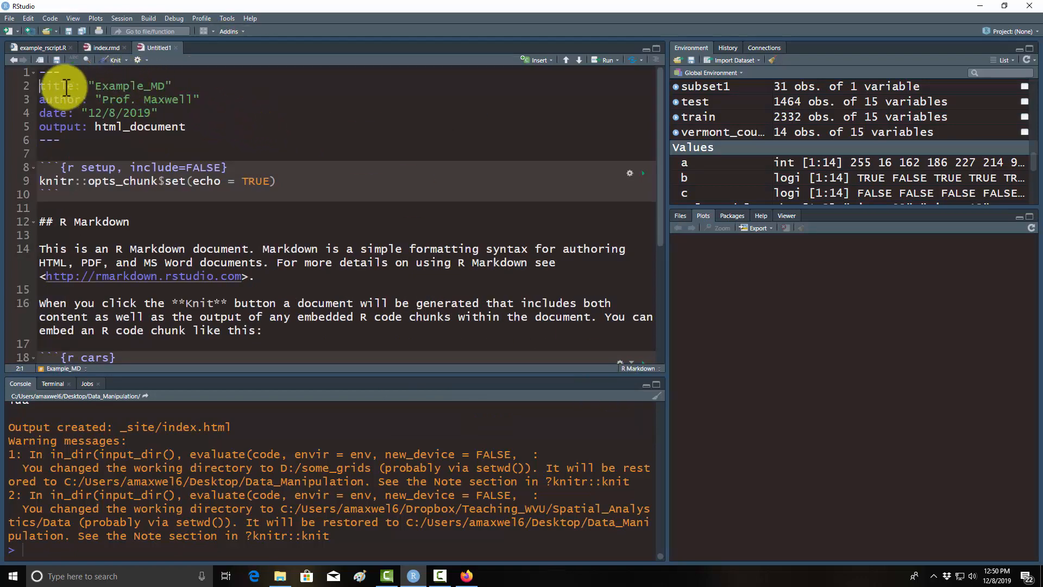
{"action": "left_click_drag", "start_coordinate": [49, 86], "coordinate": [180, 86]}
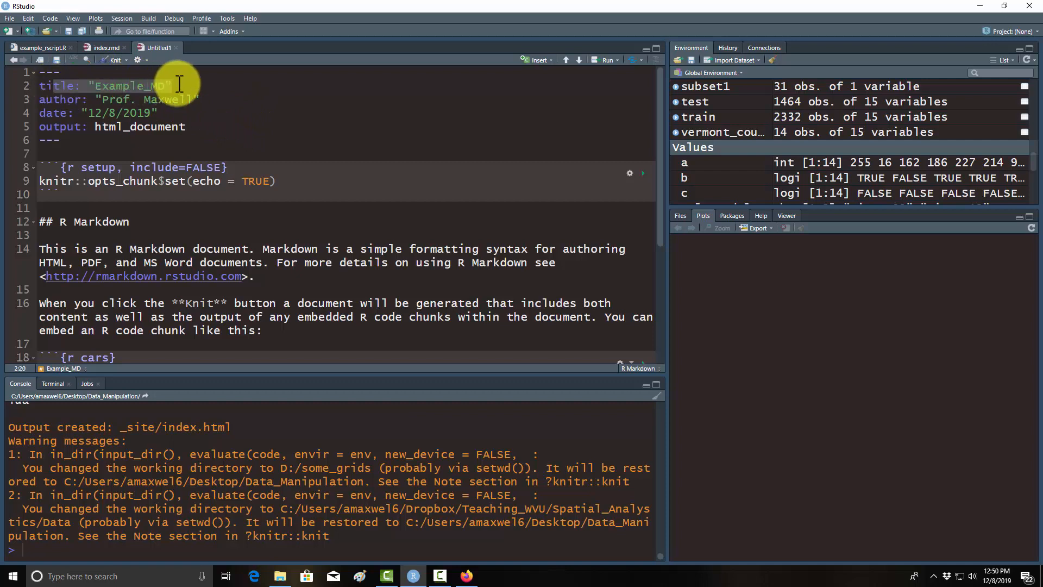
{"action": "left_click_drag", "start_coordinate": [81, 99], "coordinate": [196, 99]}
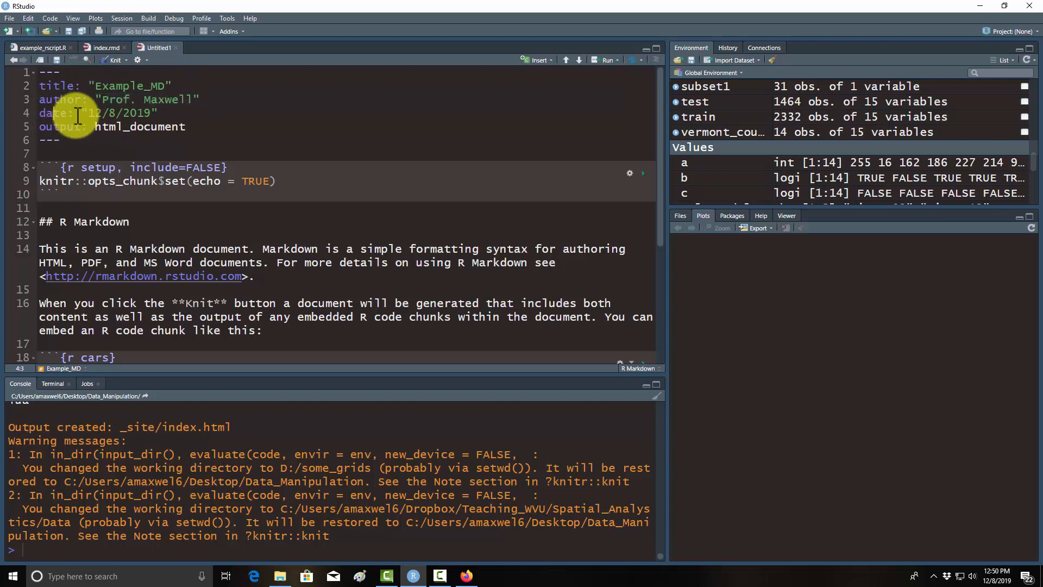
{"action": "left_click_drag", "start_coordinate": [51, 113], "coordinate": [167, 112]}
{"action": "left_click", "coordinate": [39, 127]}
{"action": "left_click_drag", "start_coordinate": [57, 127], "coordinate": [196, 127]}
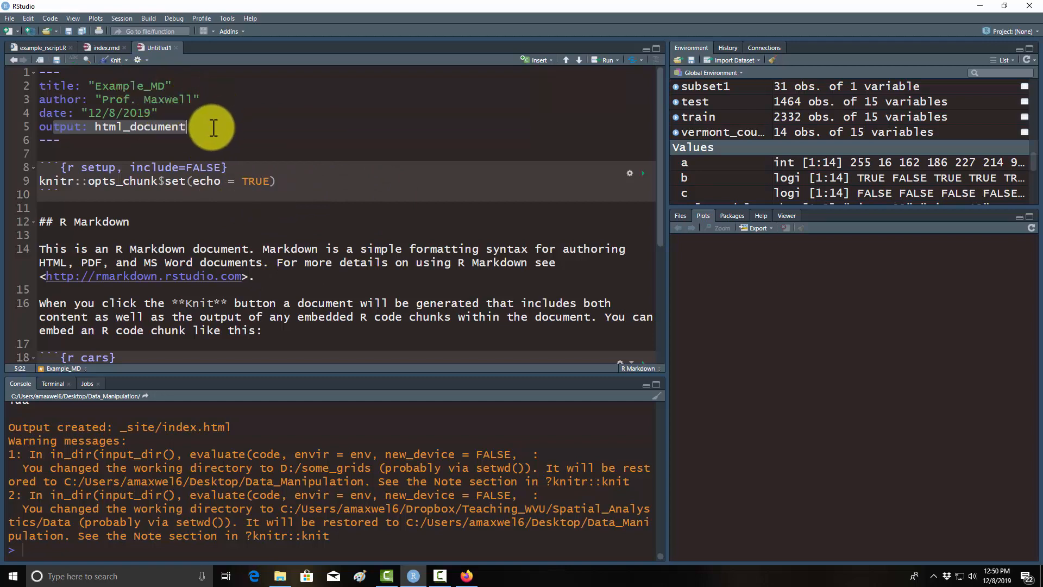
{"action": "scroll", "coordinate": [164, 114], "scroll_direction": "down", "scroll_amount": 2}
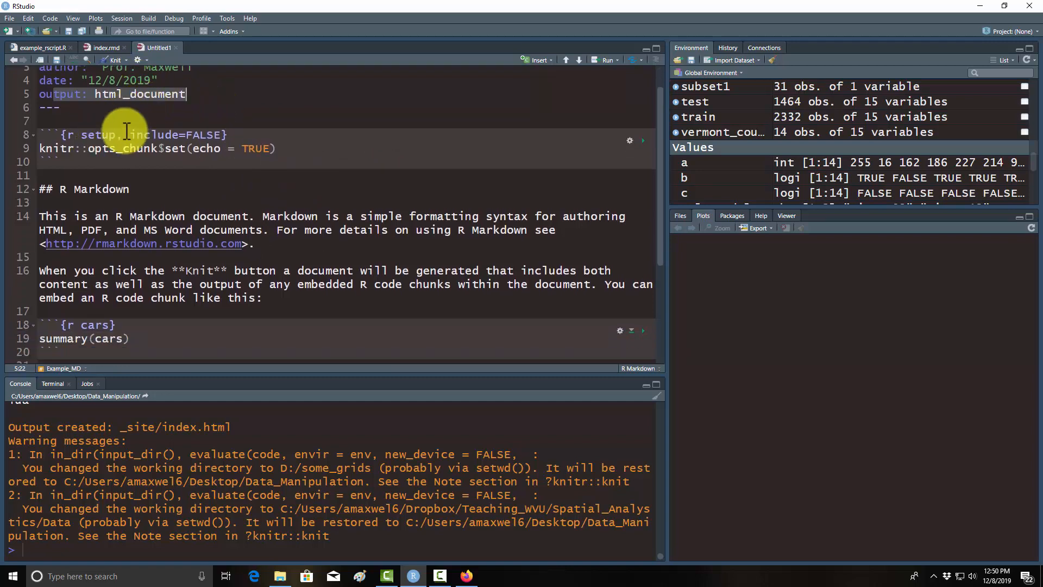
{"action": "scroll", "coordinate": [127, 131], "scroll_direction": "down", "scroll_amount": 2}
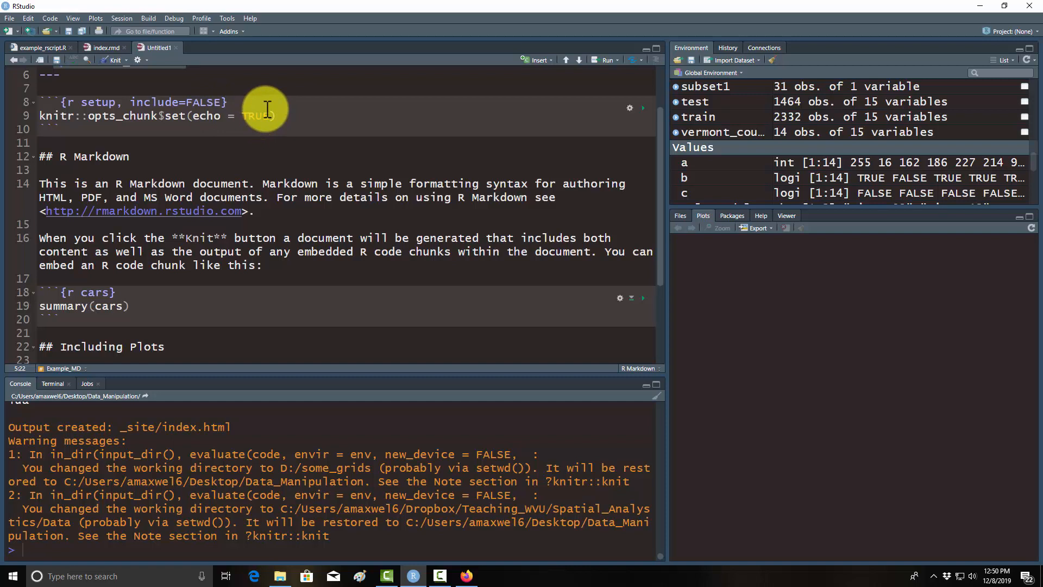
{"action": "scroll", "coordinate": [266, 112], "scroll_direction": "down", "scroll_amount": 1}
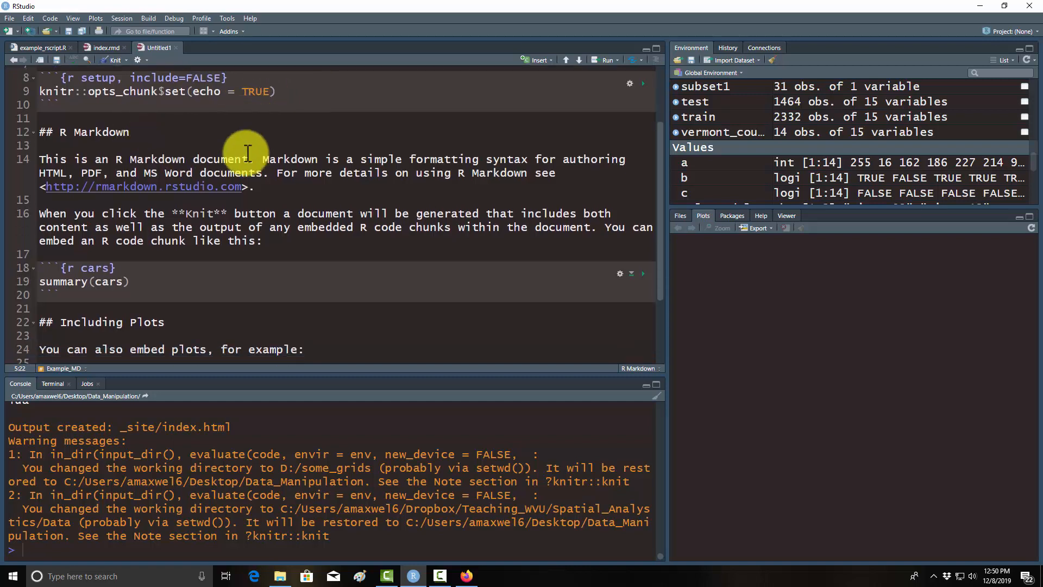
{"action": "left_click_drag", "start_coordinate": [39, 133], "coordinate": [135, 132]}
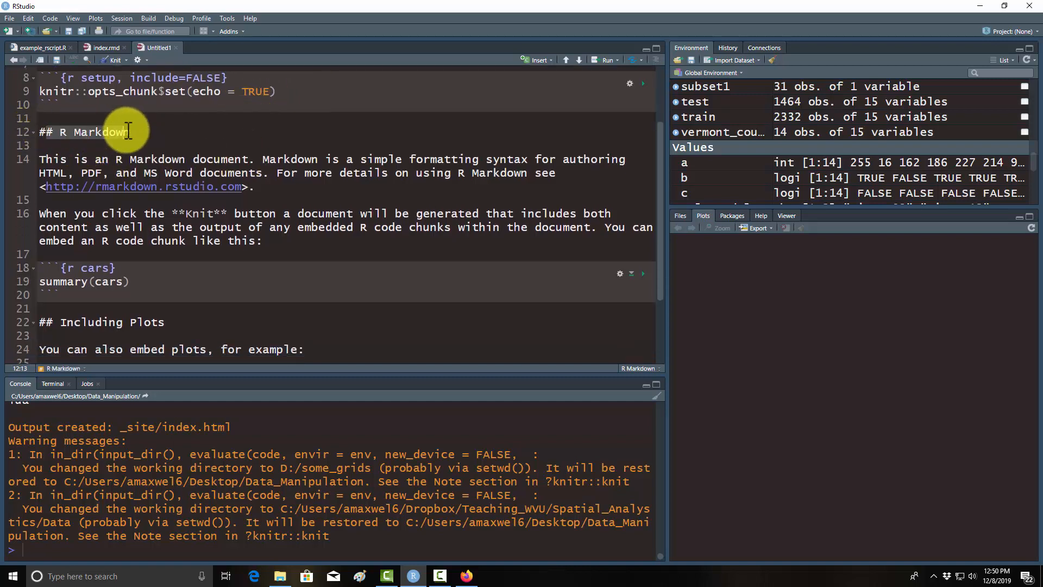
{"action": "scroll", "coordinate": [135, 132], "scroll_direction": "down", "scroll_amount": 1}
{"action": "left_click_drag", "start_coordinate": [255, 162], "coordinate": [57, 163]}
{"action": "left_click", "coordinate": [39, 176]}
{"action": "scroll", "coordinate": [311, 208], "scroll_direction": "down", "scroll_amount": 1}
{"action": "left_click_drag", "start_coordinate": [226, 156], "coordinate": [179, 156]}
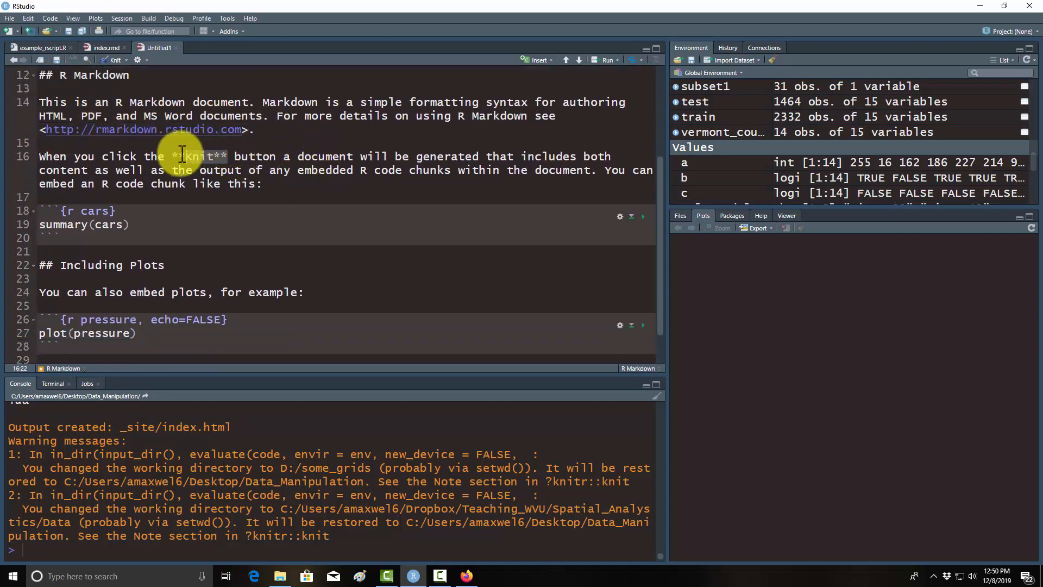
{"action": "scroll", "coordinate": [337, 184], "scroll_direction": "down", "scroll_amount": 1}
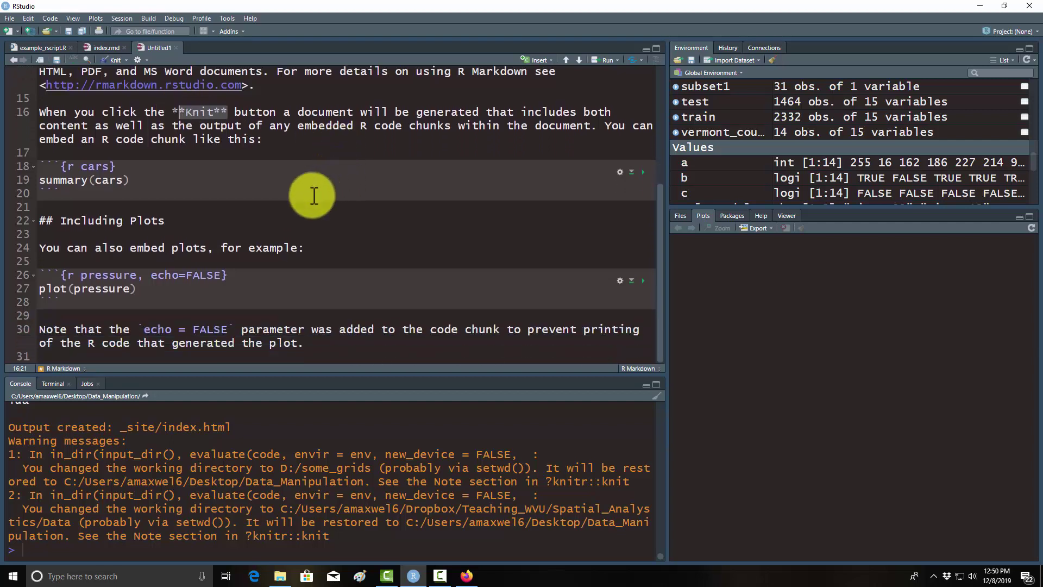
{"action": "left_click", "coordinate": [48, 166]}
{"action": "left_click_drag", "start_coordinate": [64, 167], "coordinate": [98, 180]}
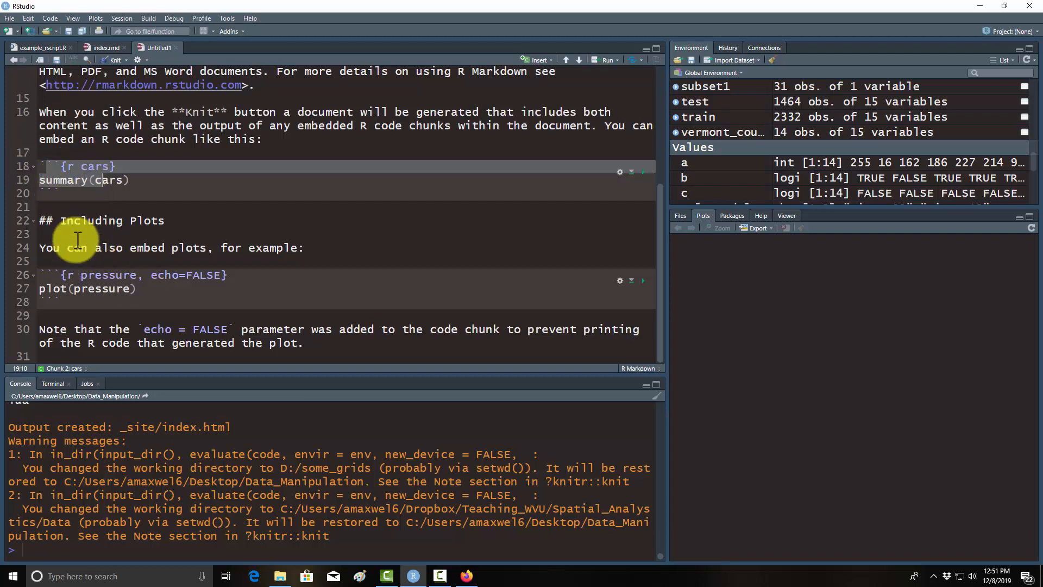
{"action": "left_click_drag", "start_coordinate": [81, 166], "coordinate": [119, 179]}
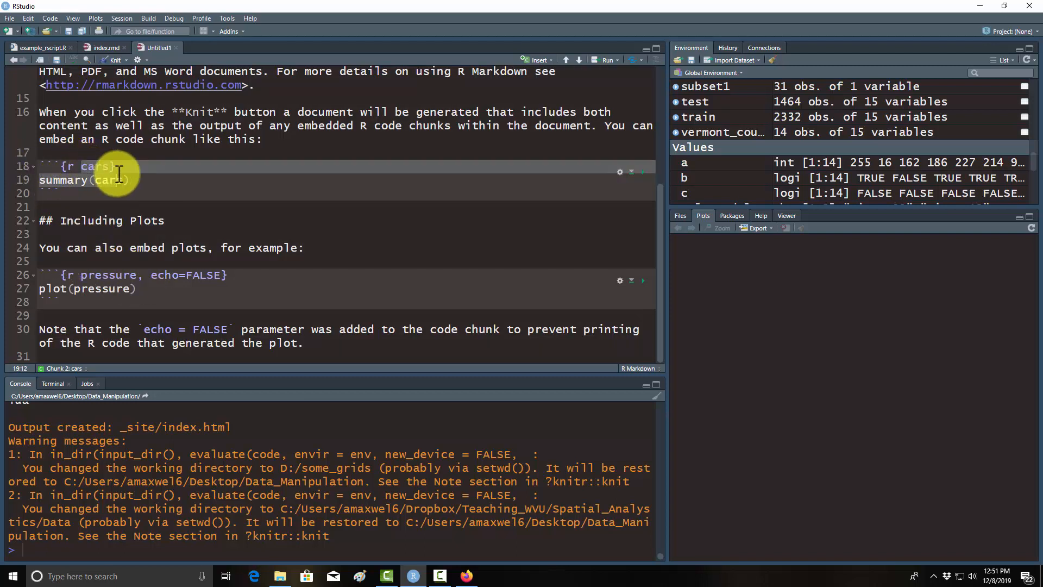
{"action": "left_click", "coordinate": [82, 276]}
{"action": "left_click_drag", "start_coordinate": [81, 276], "coordinate": [136, 275]}
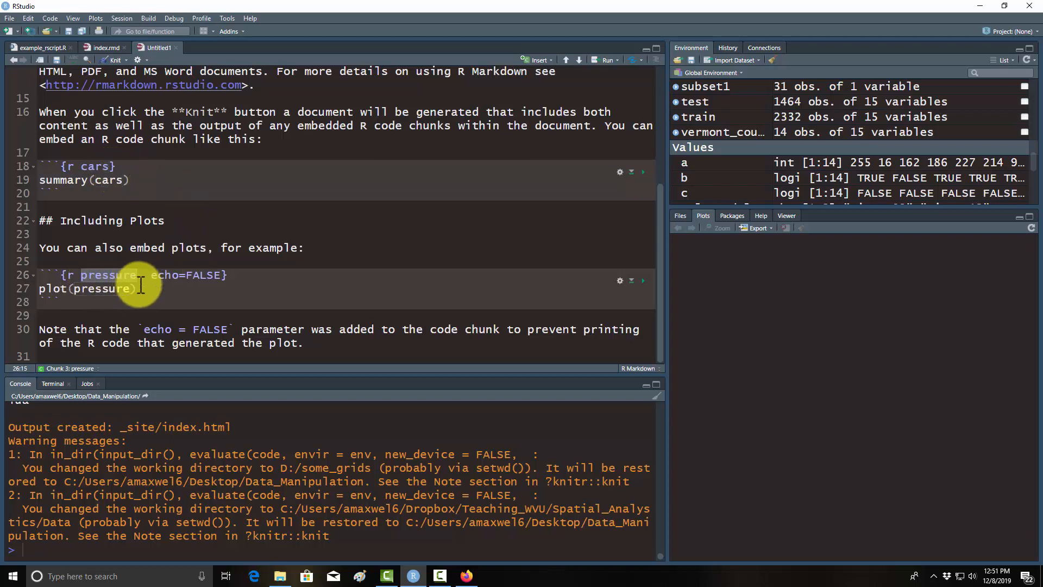
{"action": "left_click", "coordinate": [225, 220]}
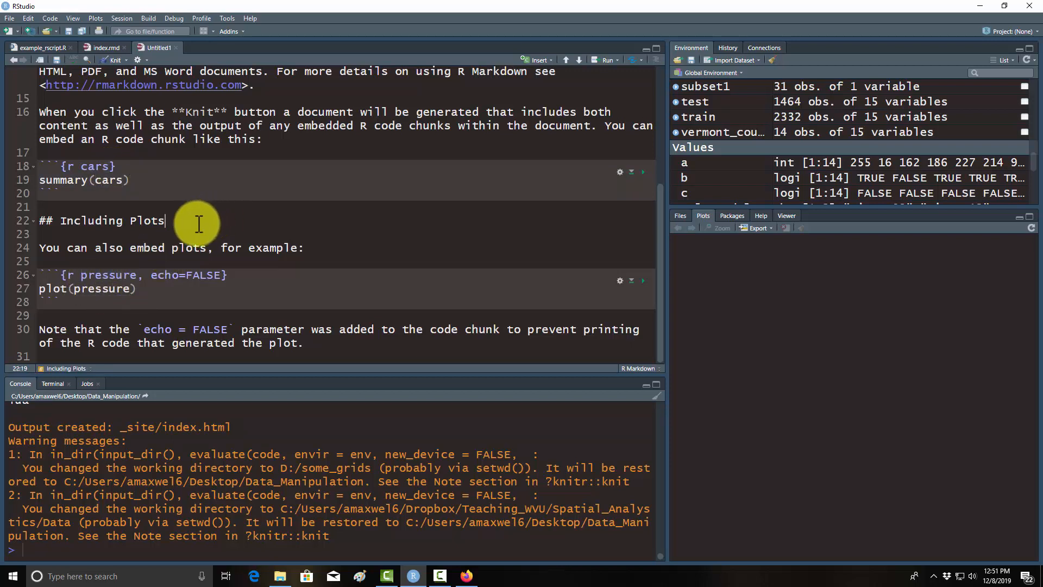
{"action": "scroll", "coordinate": [198, 216], "scroll_direction": "up", "scroll_amount": 4}
{"action": "scroll", "coordinate": [198, 217], "scroll_direction": "up", "scroll_amount": 3}
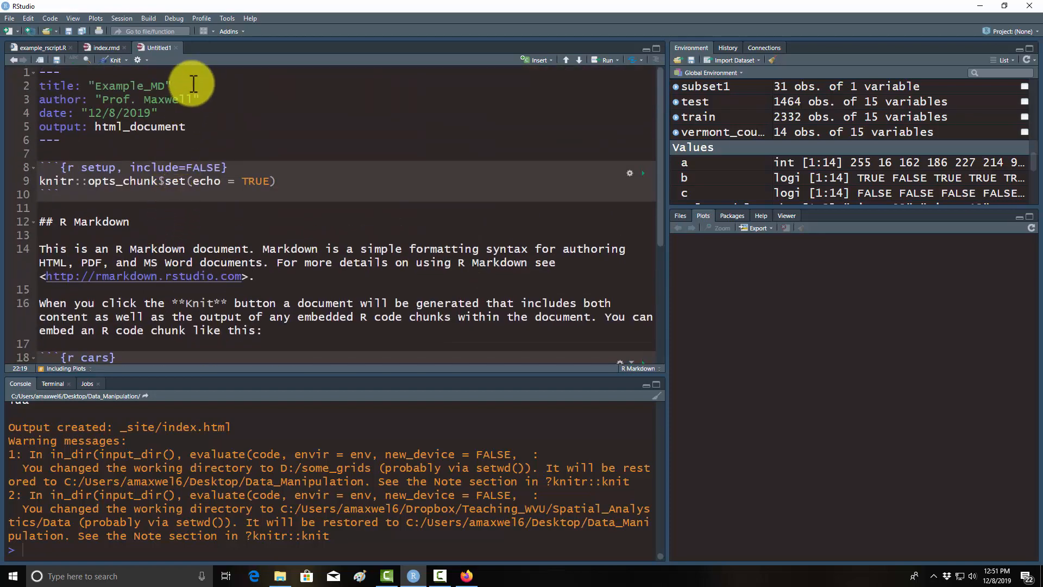
Step: Knit to HTML, saving the document as example_md.Rmd on the Desktop
{"action": "left_click", "coordinate": [137, 61]}
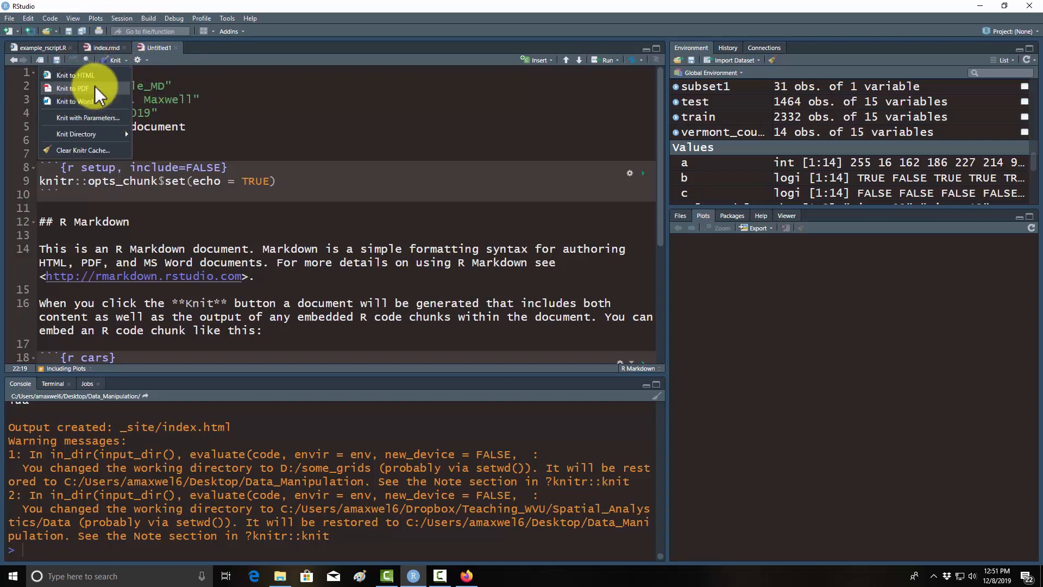
{"action": "left_click", "coordinate": [86, 78]}
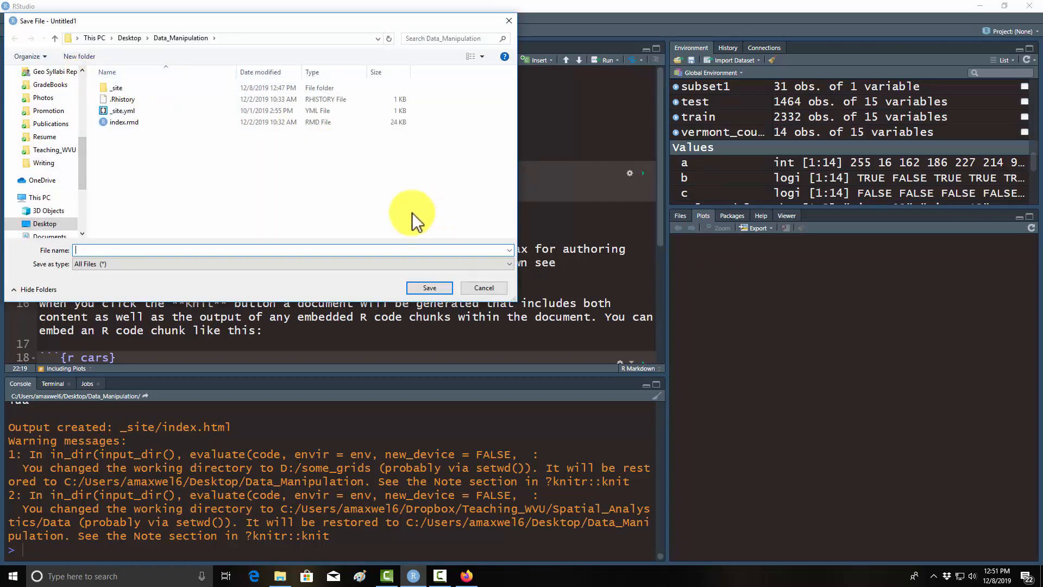
{"action": "left_click", "coordinate": [130, 39]}
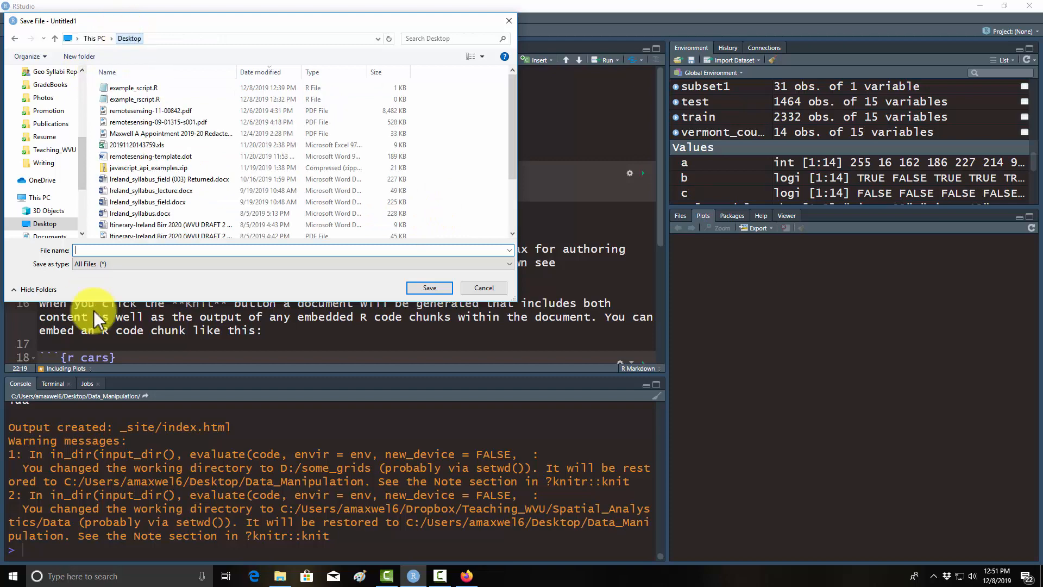
{"action": "type", "text": "example_"}
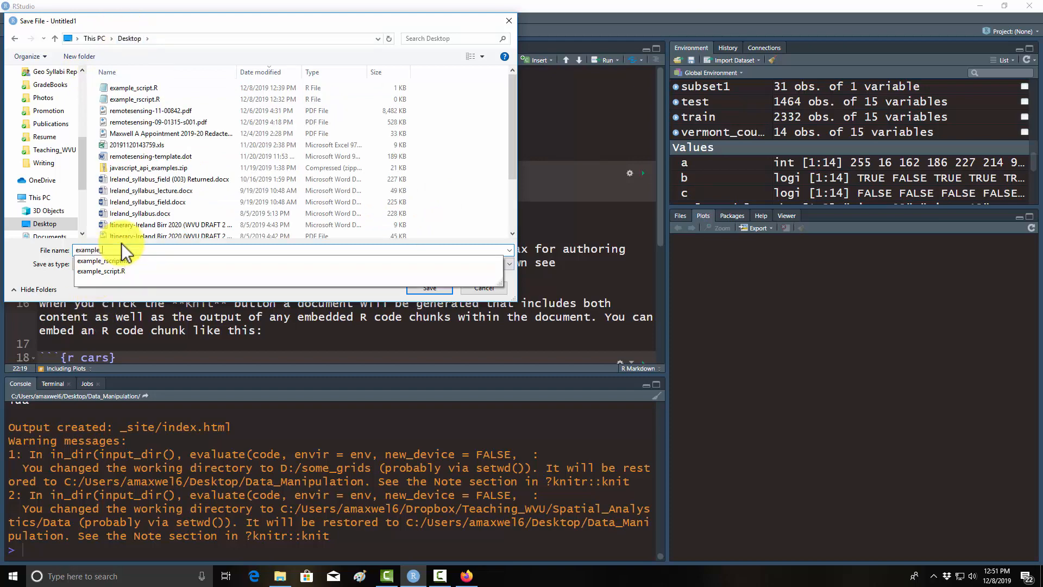
{"action": "type", "text": "md"}
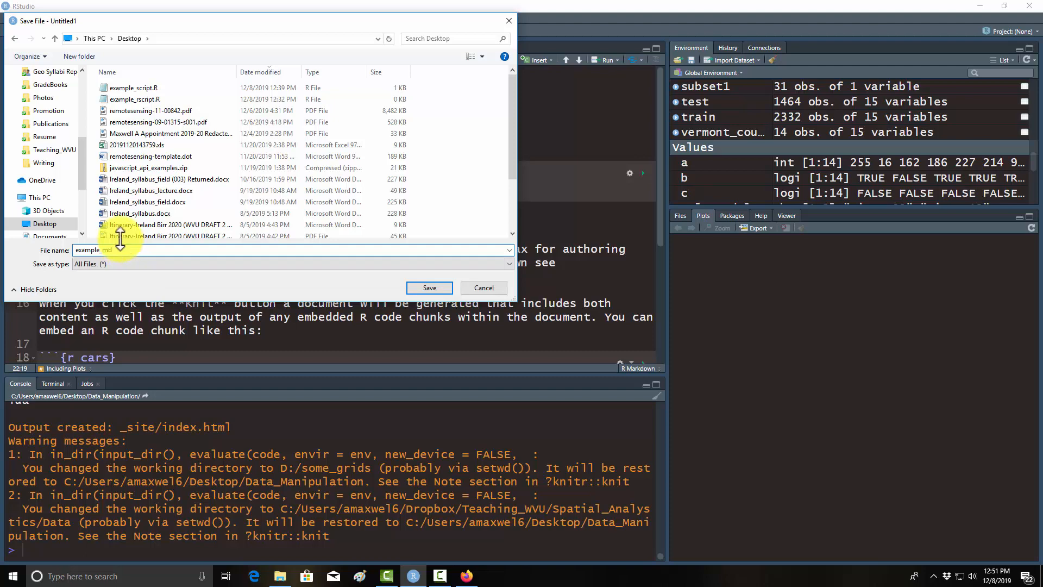
{"action": "left_click", "coordinate": [430, 287]}
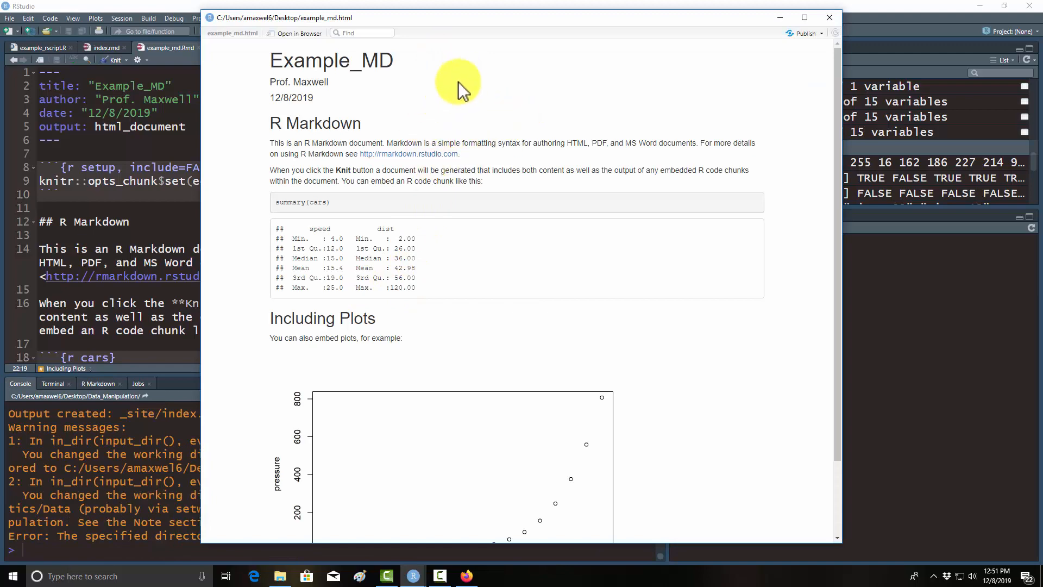
{"action": "scroll", "coordinate": [432, 114], "scroll_direction": "down", "scroll_amount": 3}
{"action": "scroll", "coordinate": [432, 139], "scroll_direction": "up", "scroll_amount": 3}
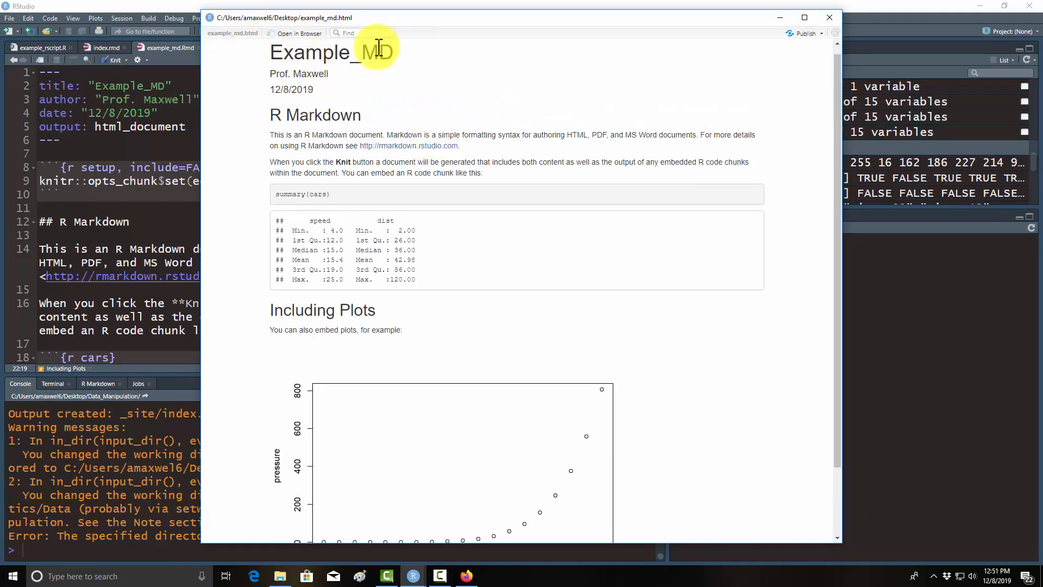
{"action": "scroll", "coordinate": [278, 139], "scroll_direction": "down", "scroll_amount": 1}
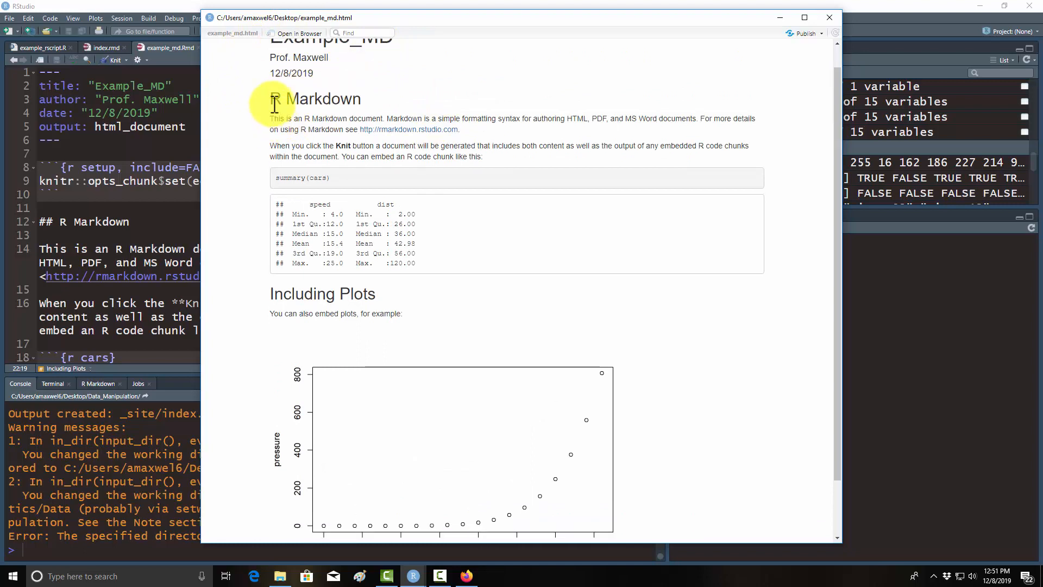
{"action": "left_click_drag", "start_coordinate": [272, 99], "coordinate": [365, 98]}
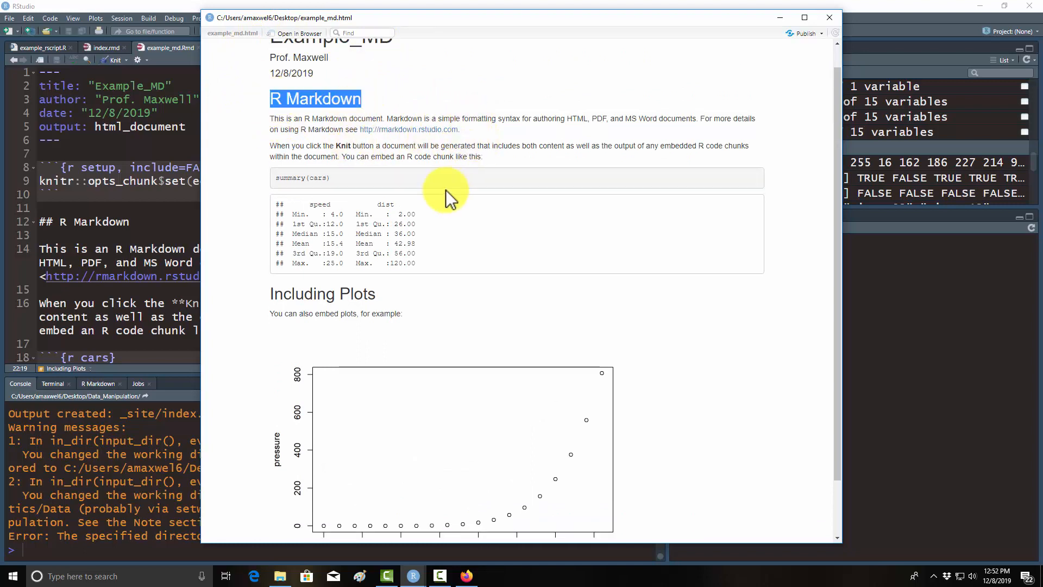
{"action": "scroll", "coordinate": [443, 189], "scroll_direction": "down", "scroll_amount": 1}
{"action": "scroll", "coordinate": [357, 231], "scroll_direction": "down", "scroll_amount": 1}
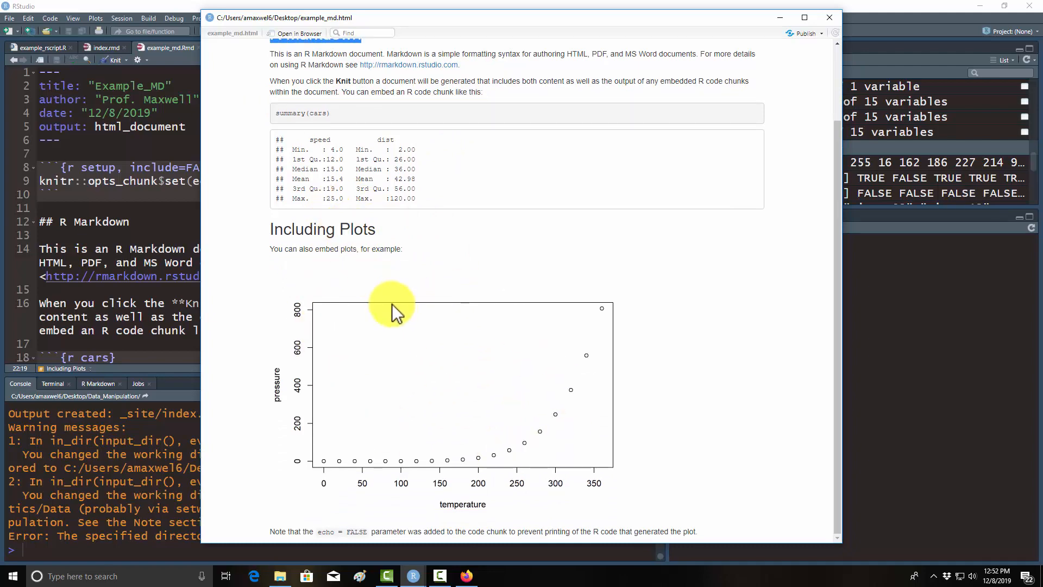
{"action": "scroll", "coordinate": [392, 310], "scroll_direction": "up", "scroll_amount": 3}
{"action": "scroll", "coordinate": [360, 265], "scroll_direction": "down", "scroll_amount": 1}
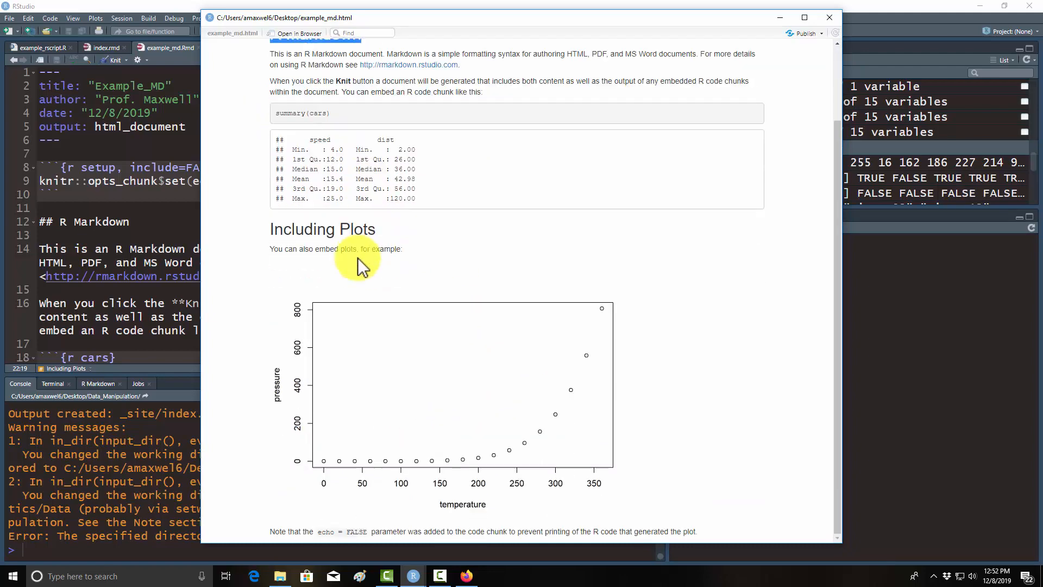
{"action": "scroll", "coordinate": [361, 263], "scroll_direction": "up", "scroll_amount": 1}
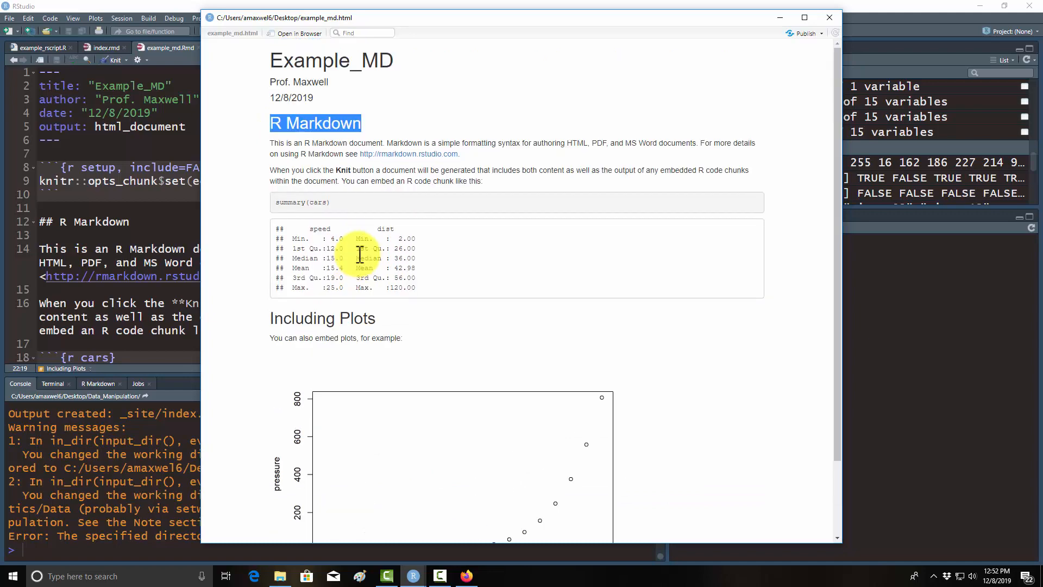
Step: Close the knitted HTML preview after reviewing the cars summary and pressure plot
{"action": "left_click", "coordinate": [825, 18]}
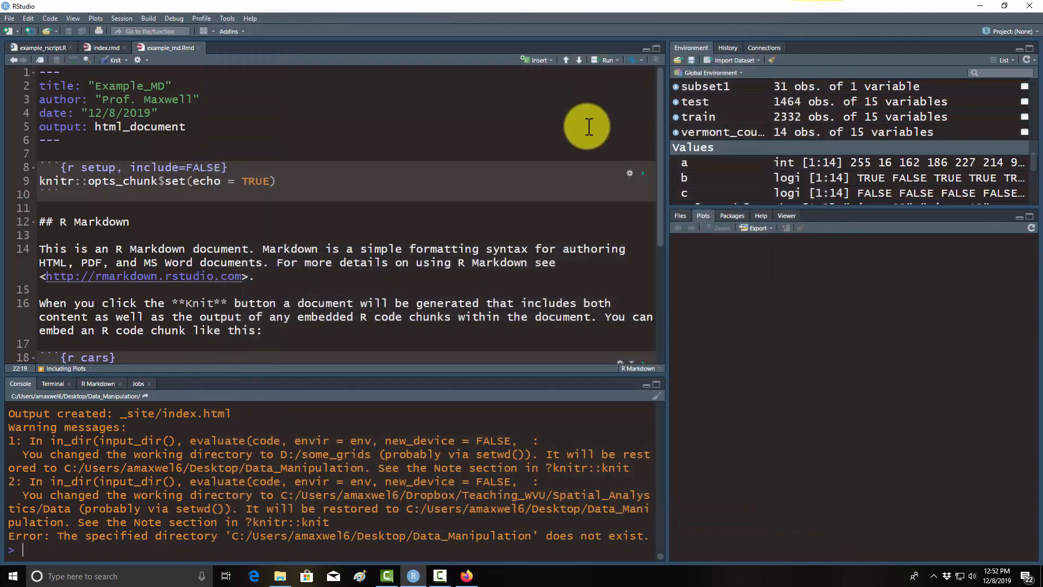